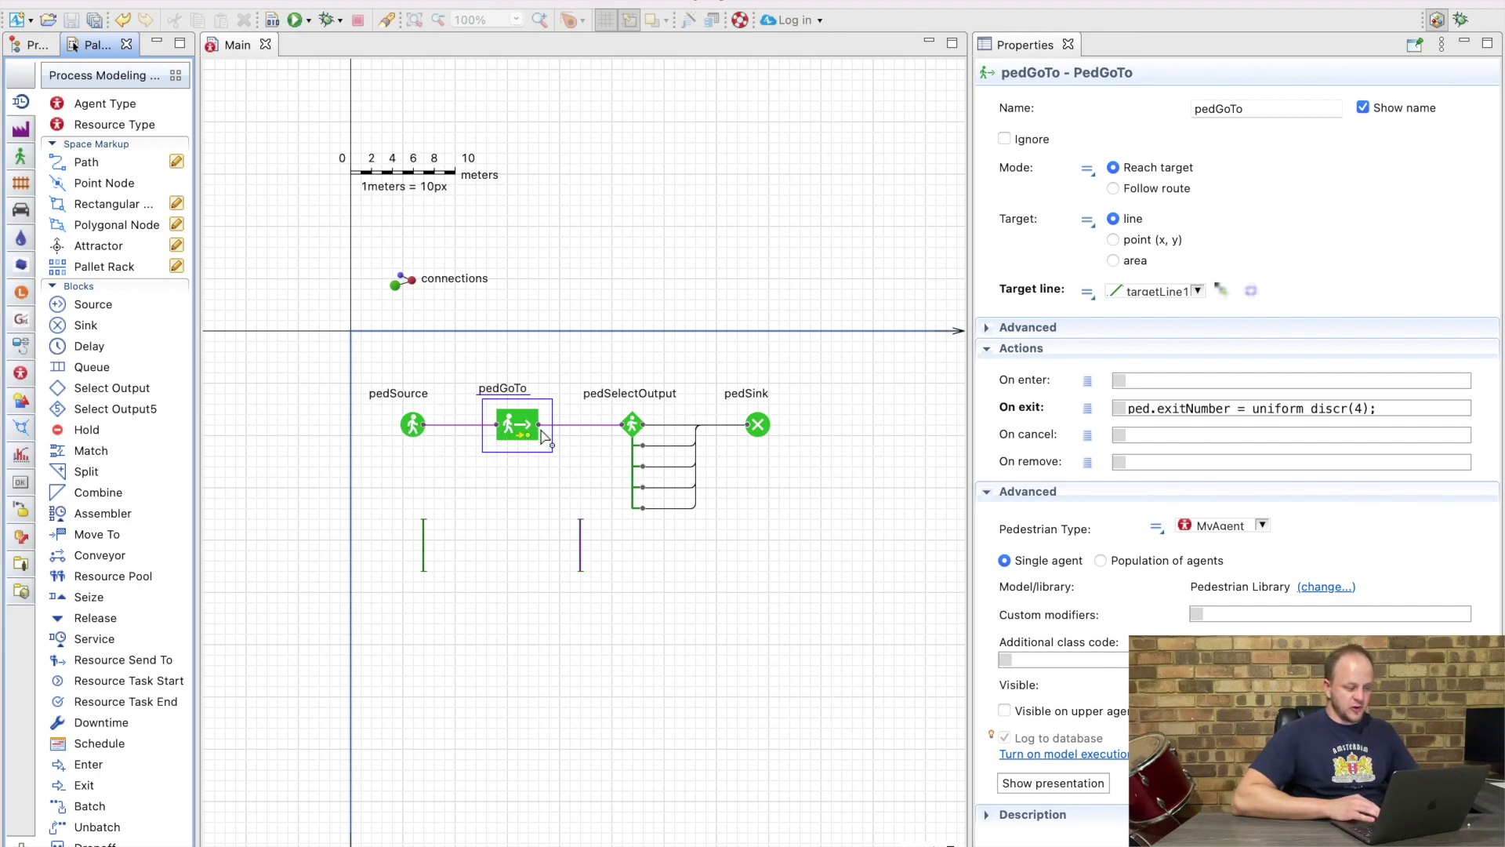
# Step: Review pedGoTo's On exit code, which assigns ped.exitNumber = uniform_discr(4)
pyautogui.click(424, 544)
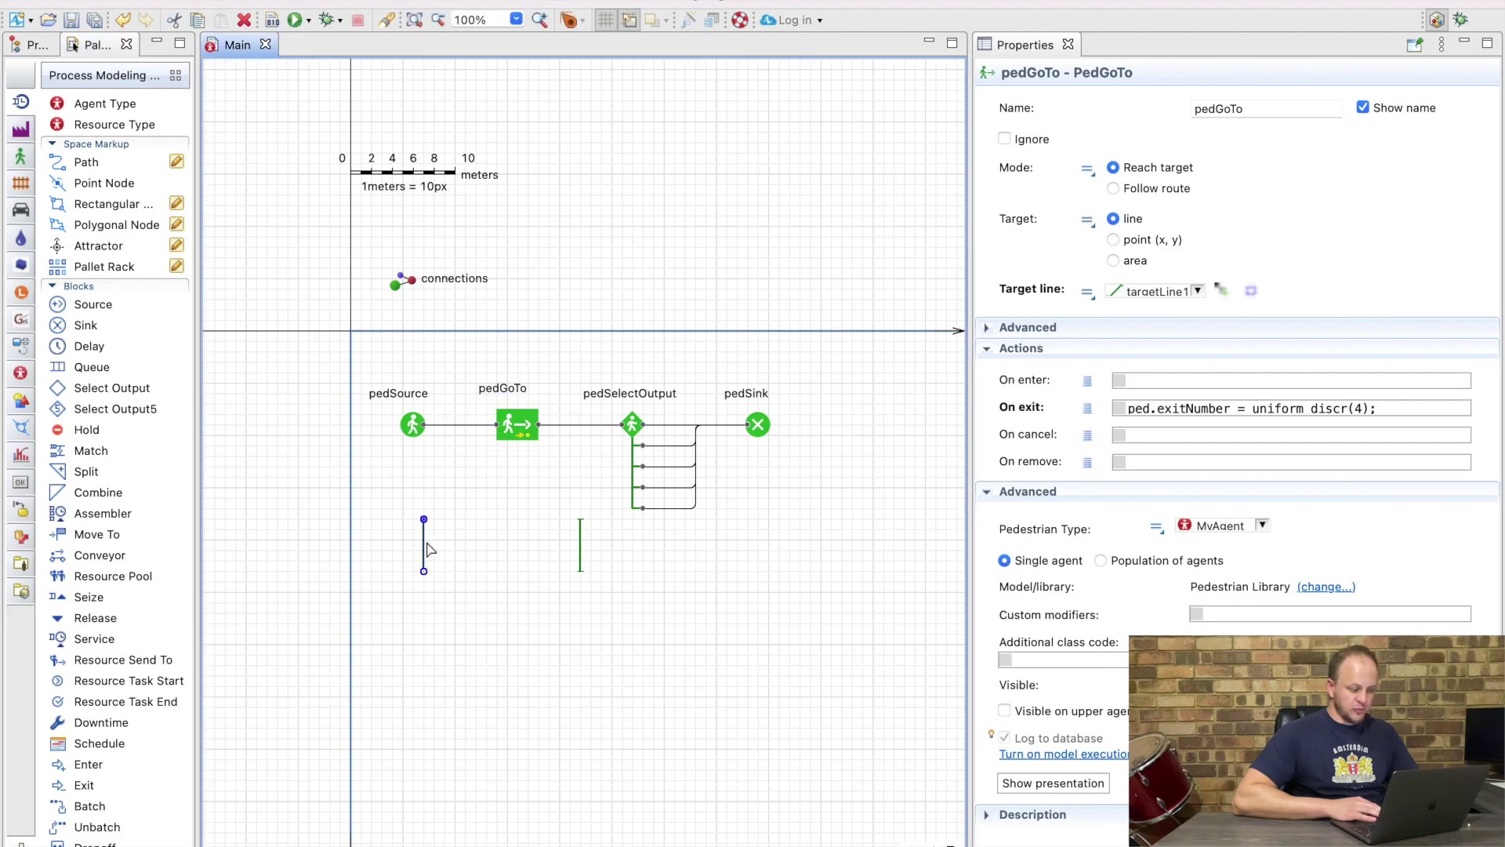
pyautogui.click(517, 425)
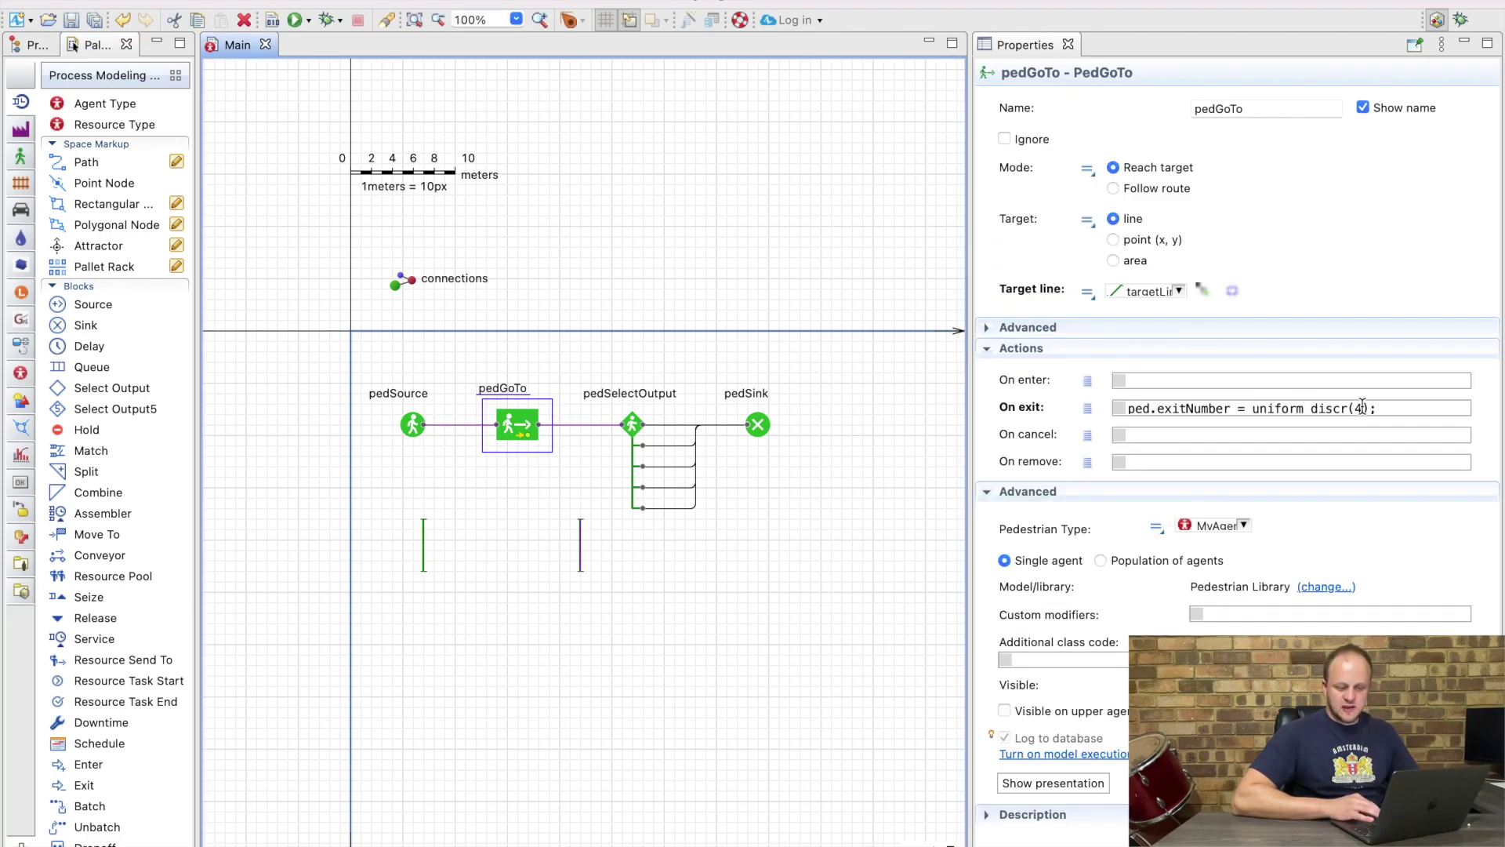
pyautogui.keyDown('ctrl'); pyautogui.click(1191, 407); pyautogui.keyUp('ctrl')
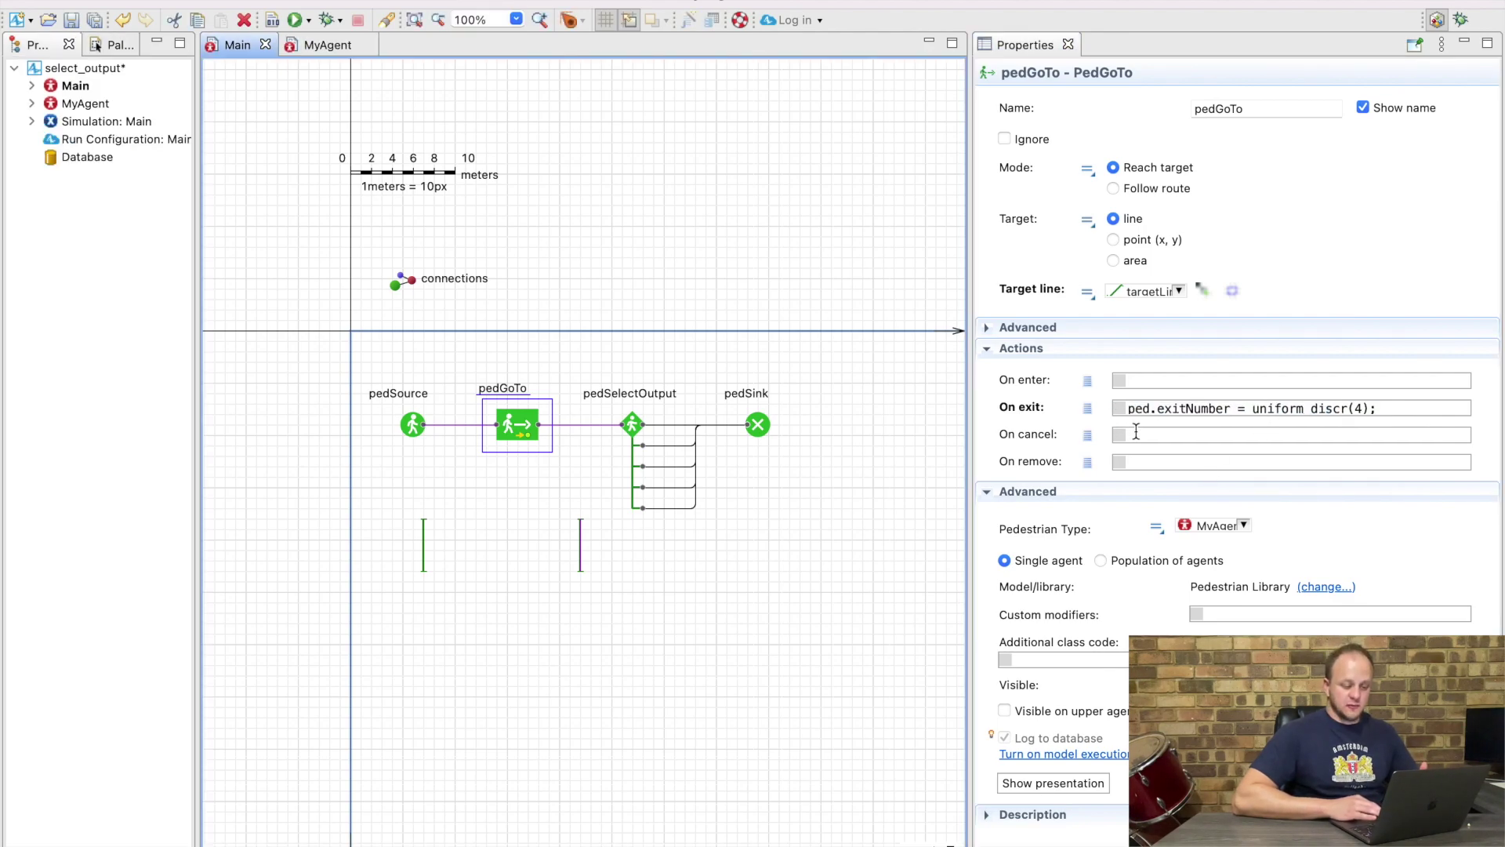
pyautogui.moveTo(1380, 408); pyautogui.dragTo(1254, 409)
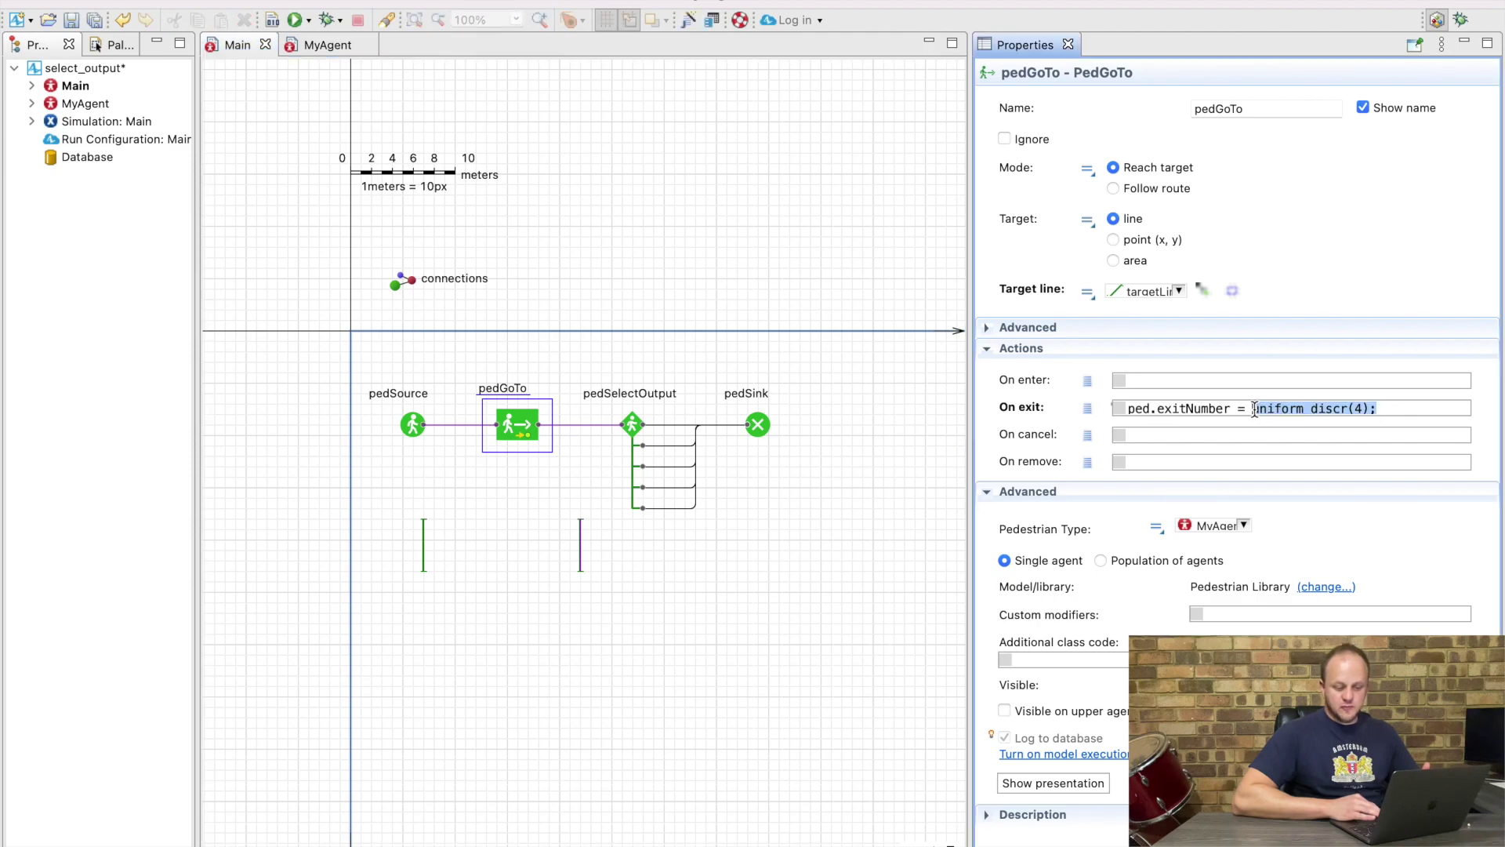
pyautogui.doubleClick(1201, 406)
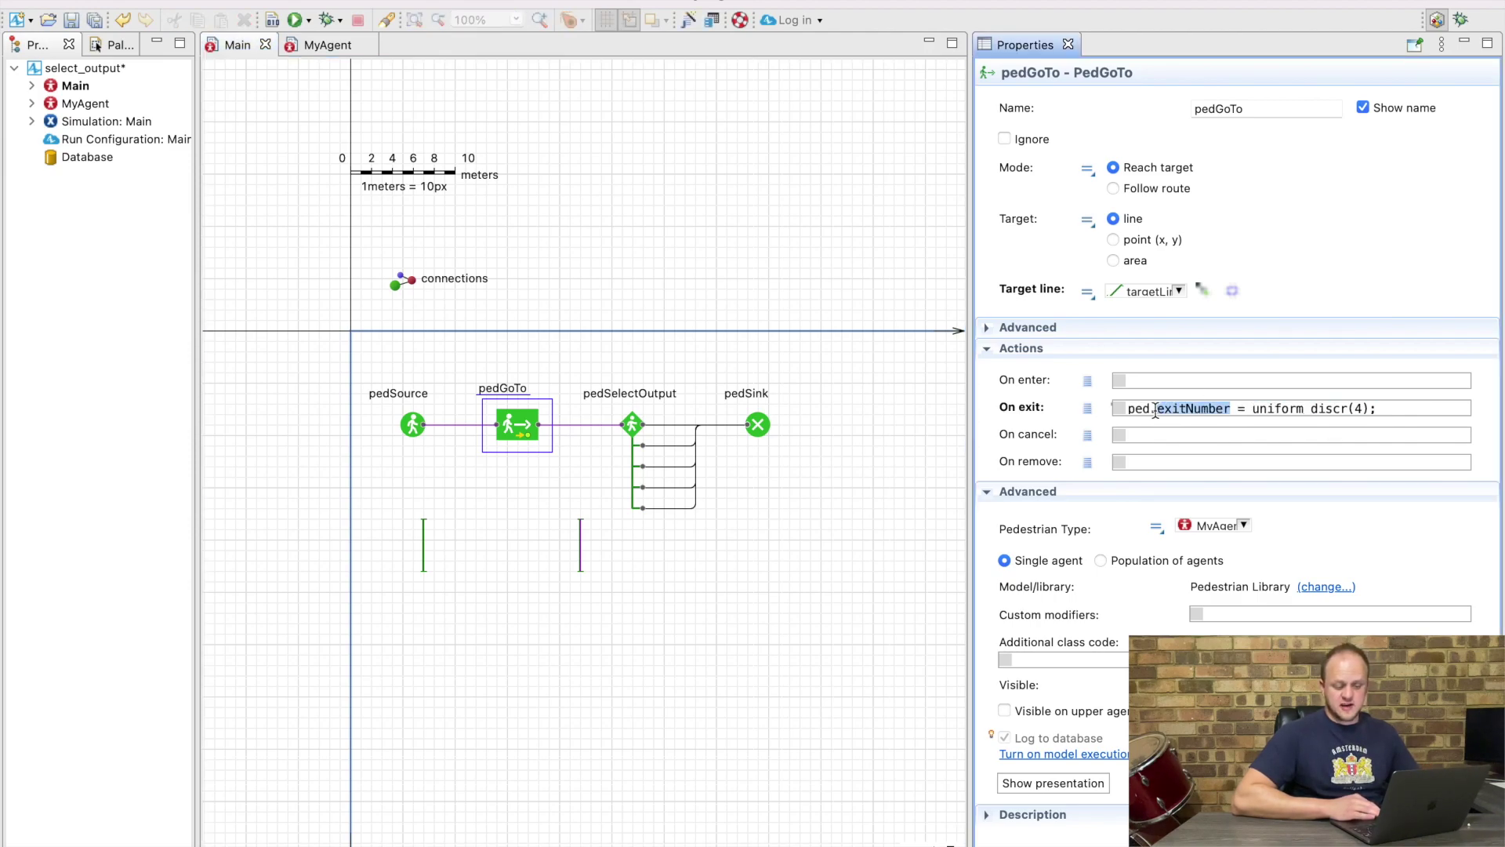
# Step: Check that MyAgent's exitNumber variable is an int, then return to Main
pyautogui.click(318, 45)
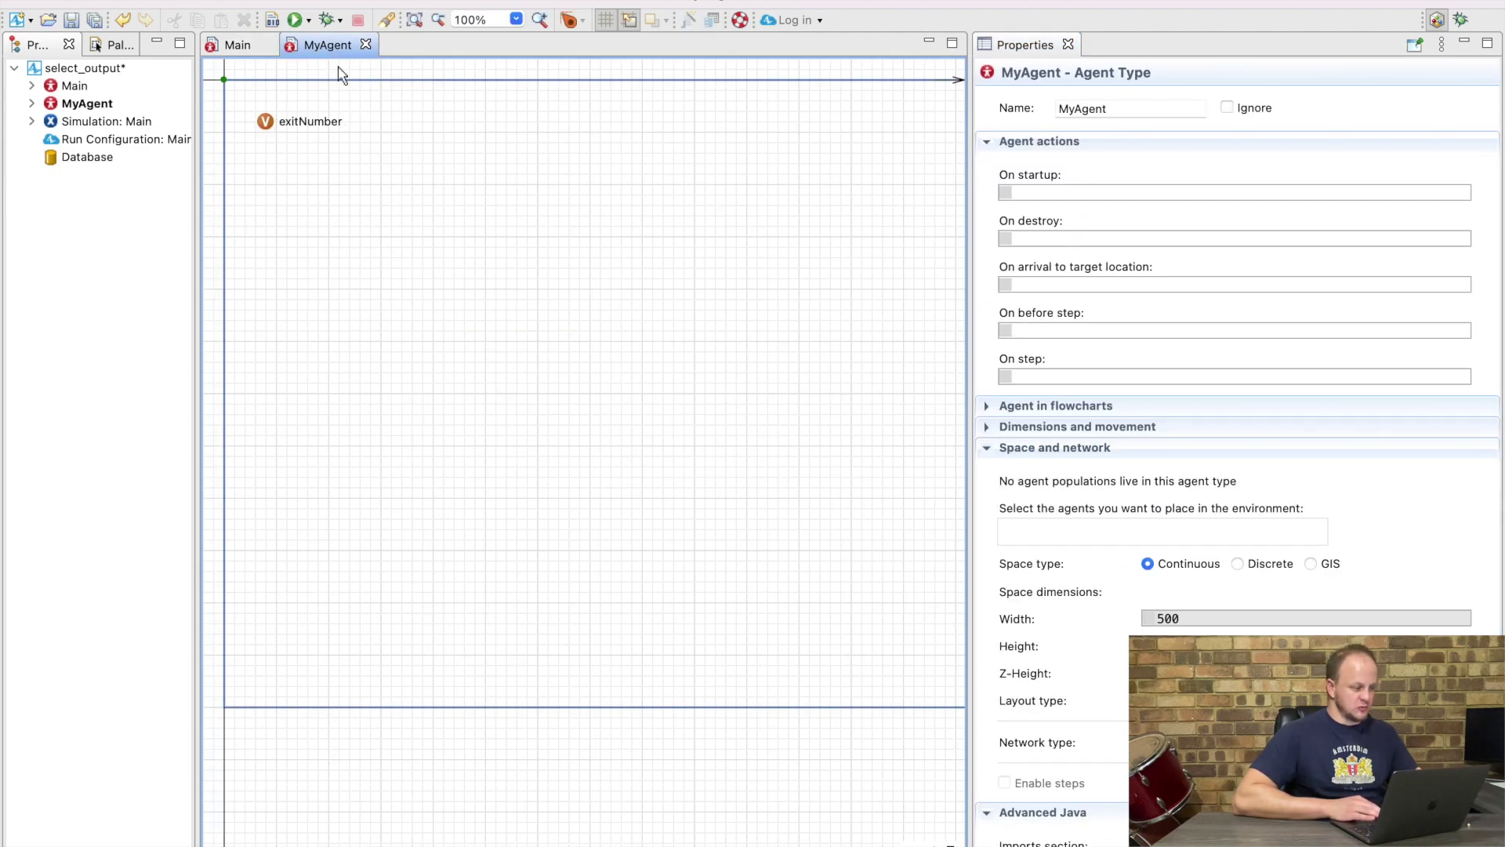
pyautogui.click(267, 122)
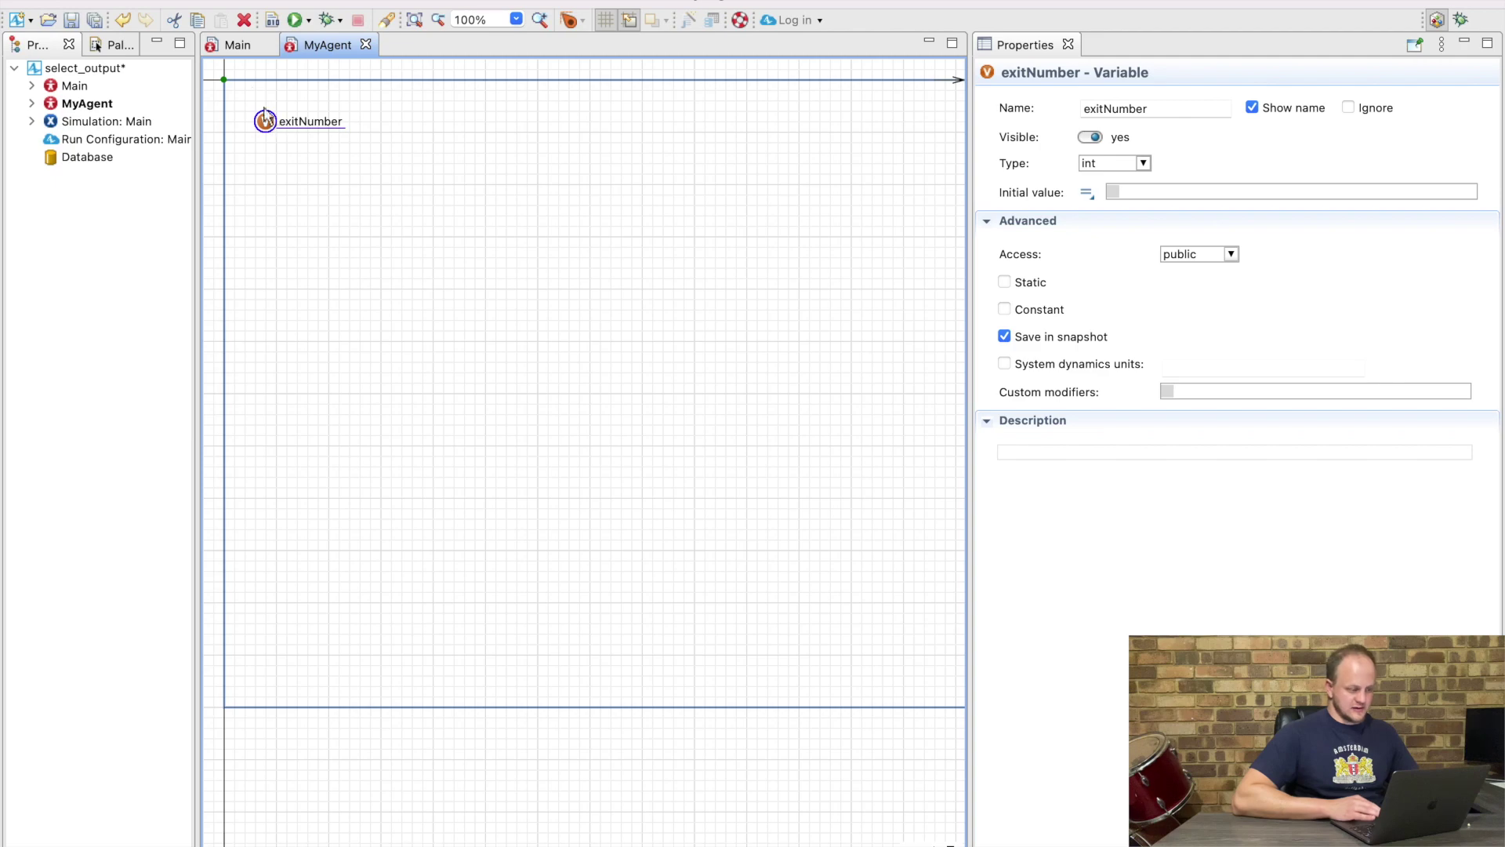
pyautogui.click(238, 45)
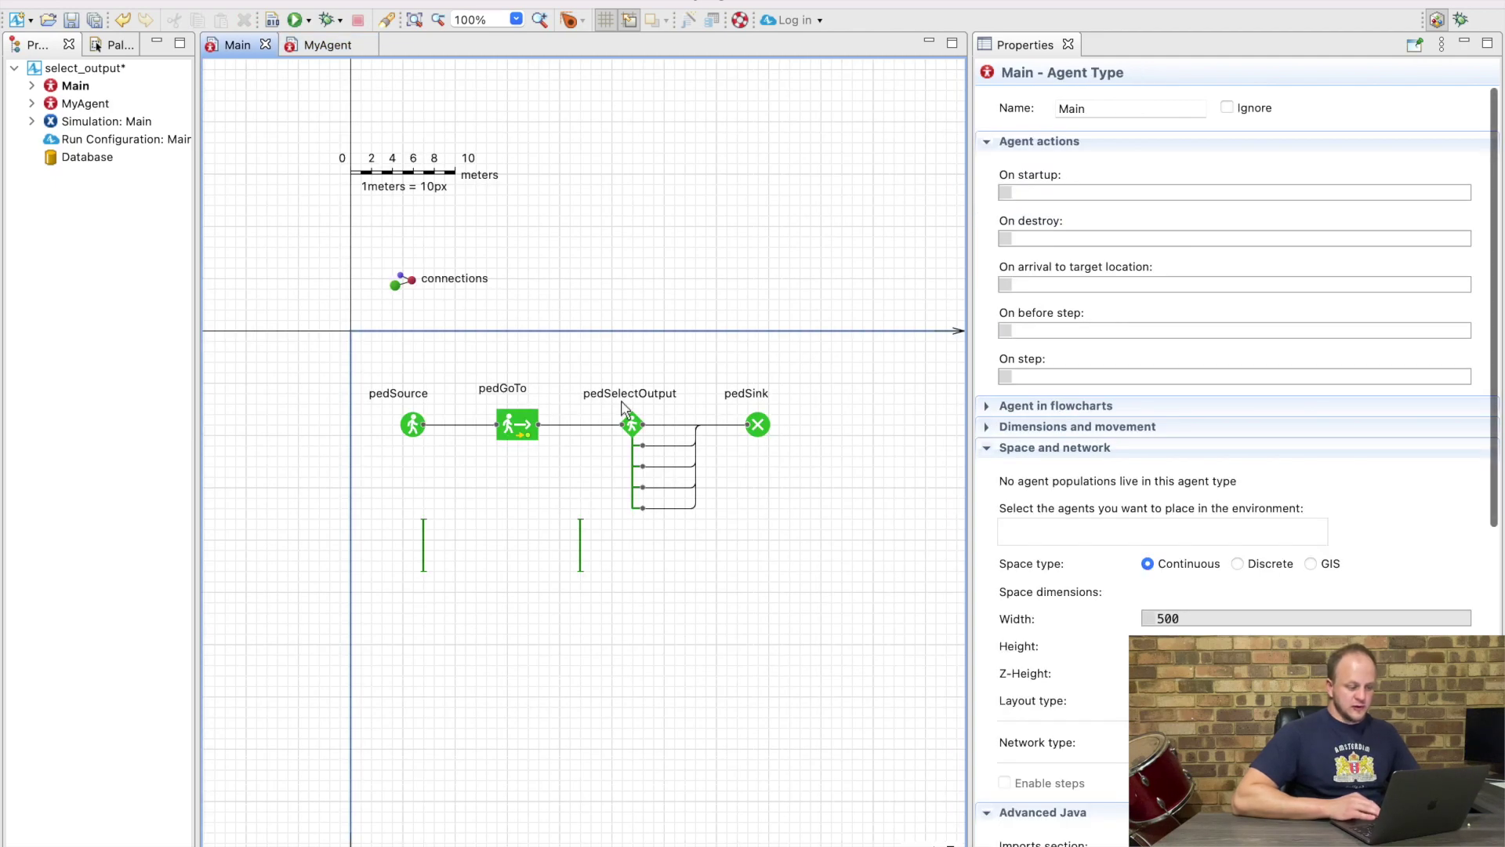
# Step: Review pedSelectOutput's exit number ped.exitNumber + 1 and its On enter traceln, then launch the run
pyautogui.click(635, 423)
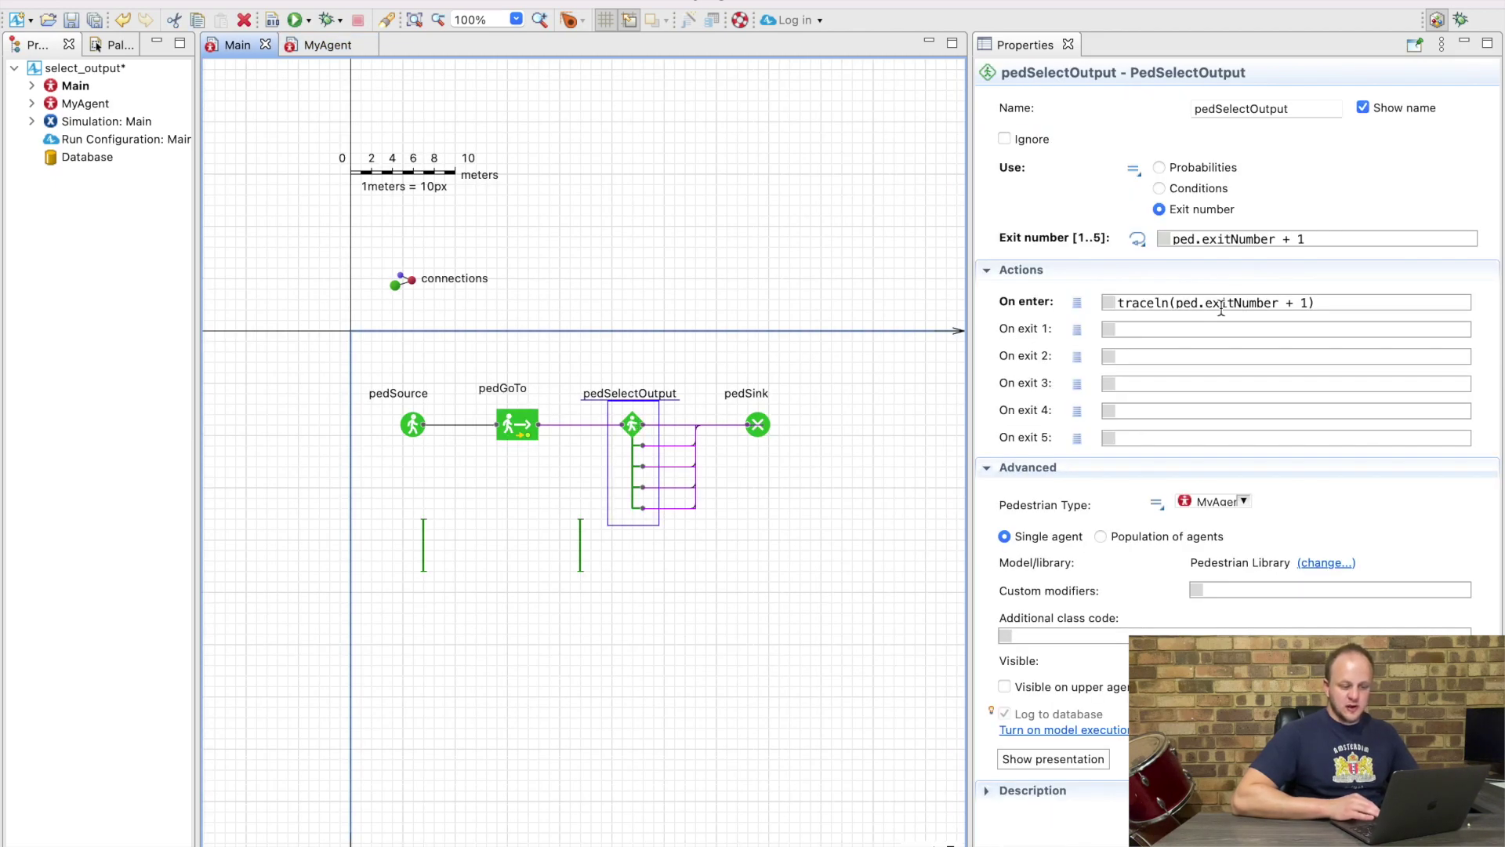
pyautogui.doubleClick(1173, 238)
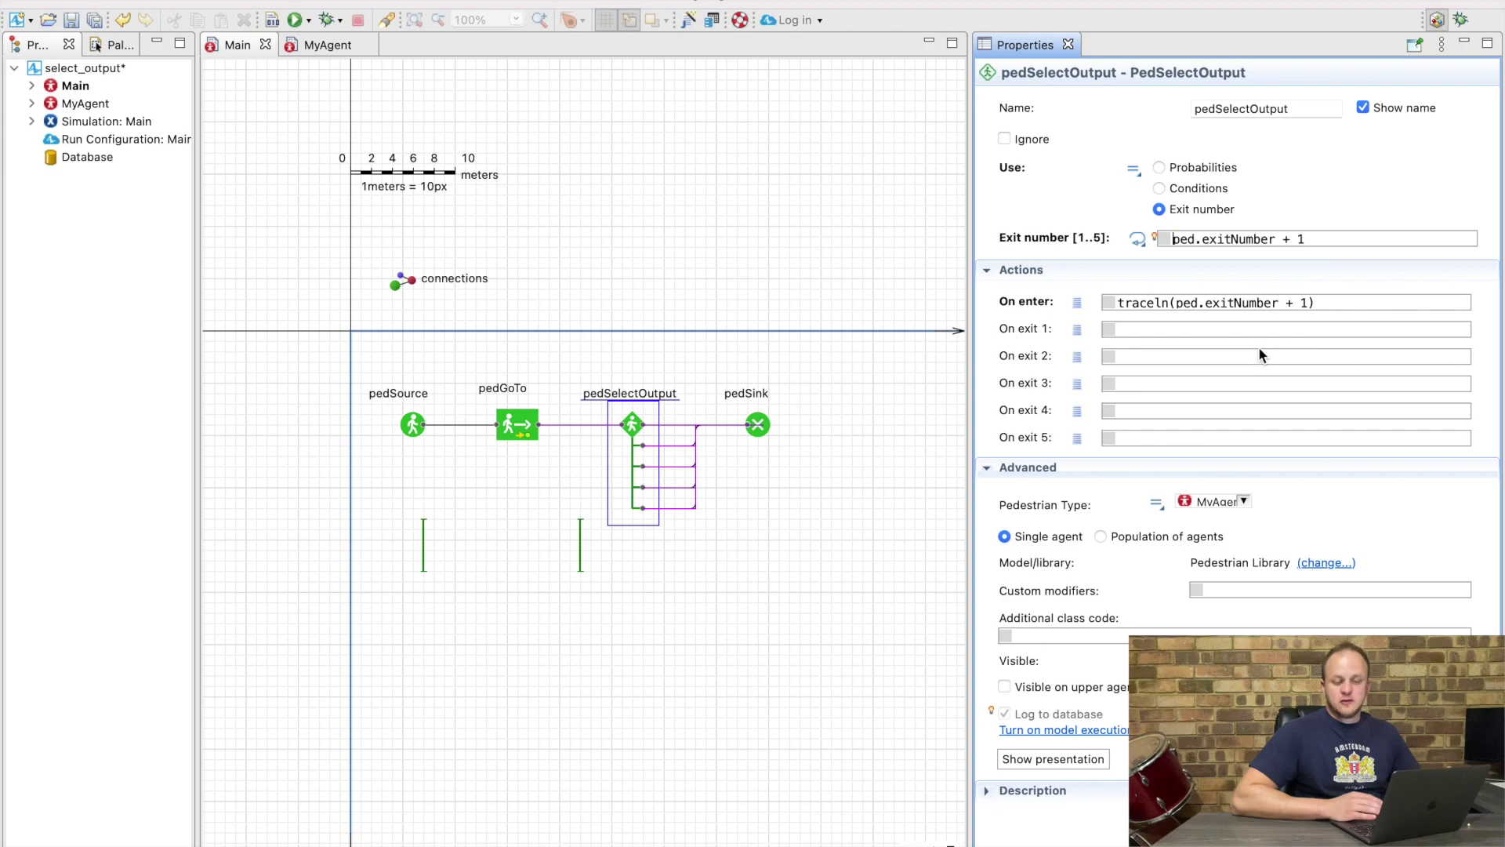
pyautogui.moveTo(1334, 305); pyautogui.dragTo(1082, 308)
pyautogui.click(1315, 301)
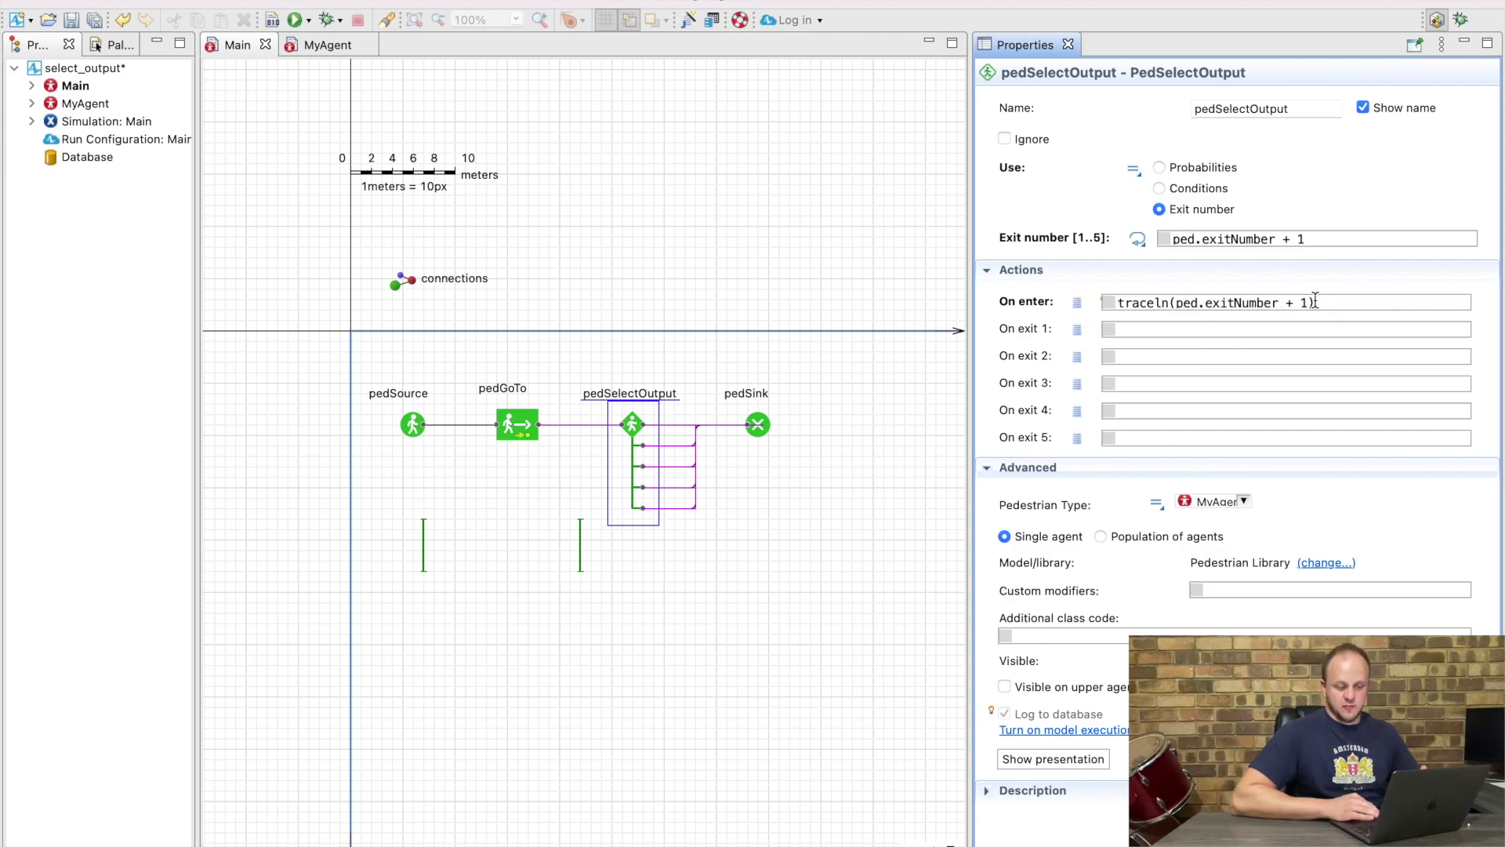
pyautogui.moveTo(1305, 307); pyautogui.dragTo(1150, 305)
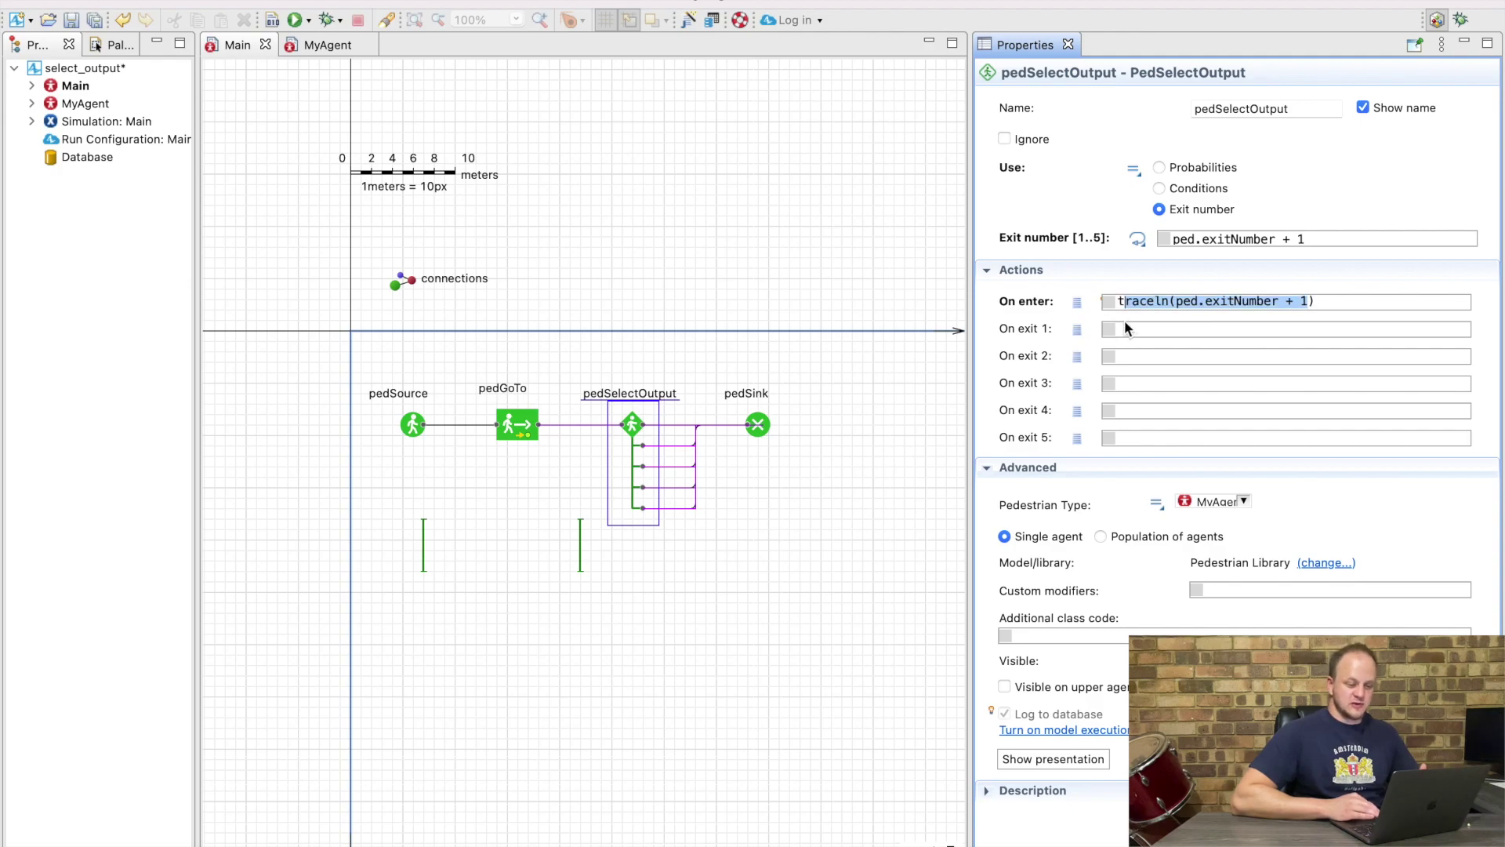
pyautogui.click(310, 24)
pyautogui.click(338, 44)
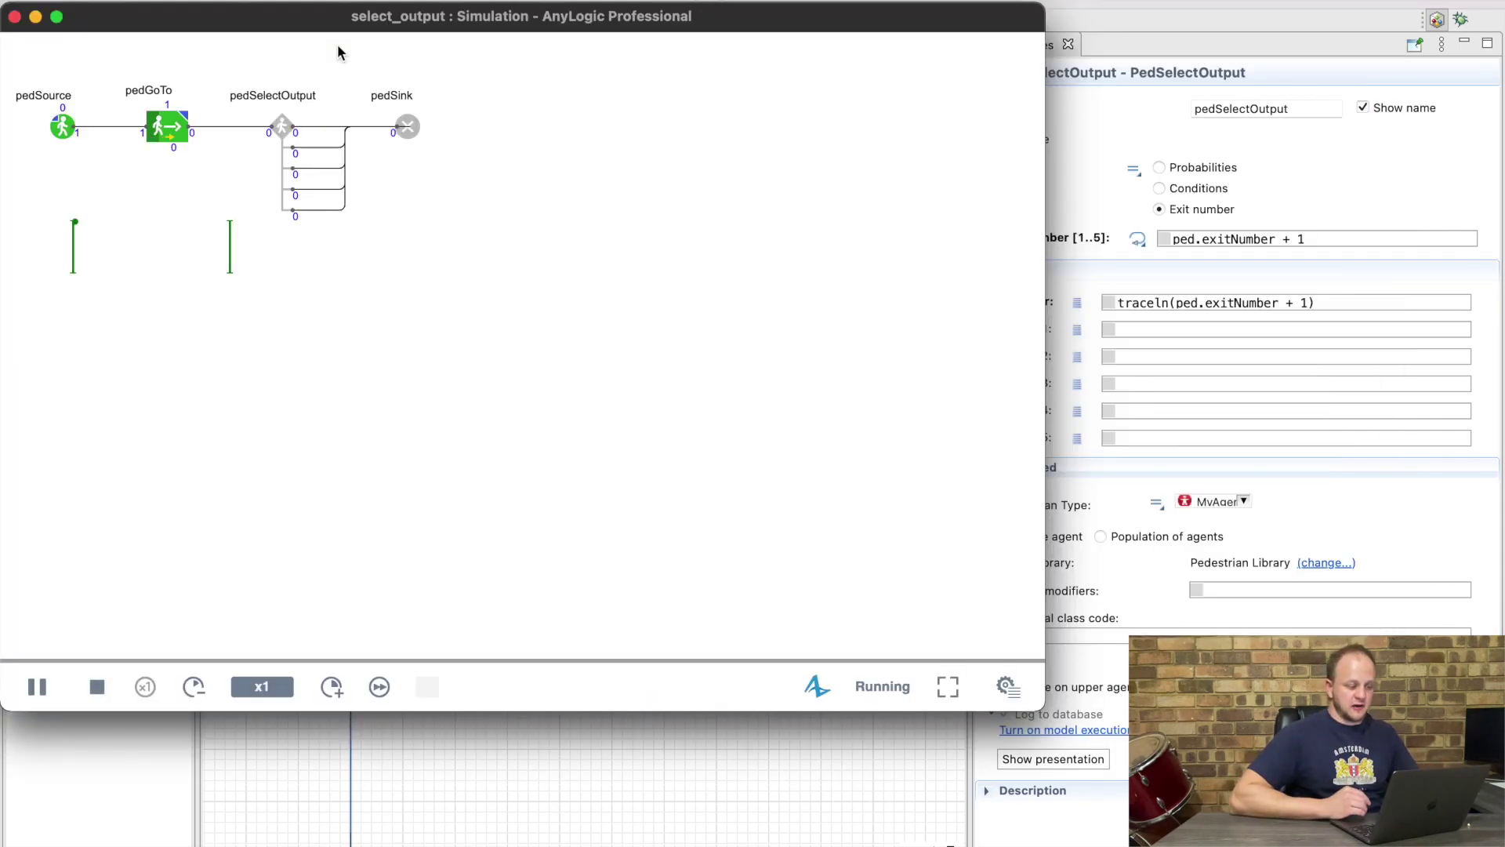
# Step: Speed the run up to x25 and show the console's traced exit numbers
pyautogui.click(333, 687)
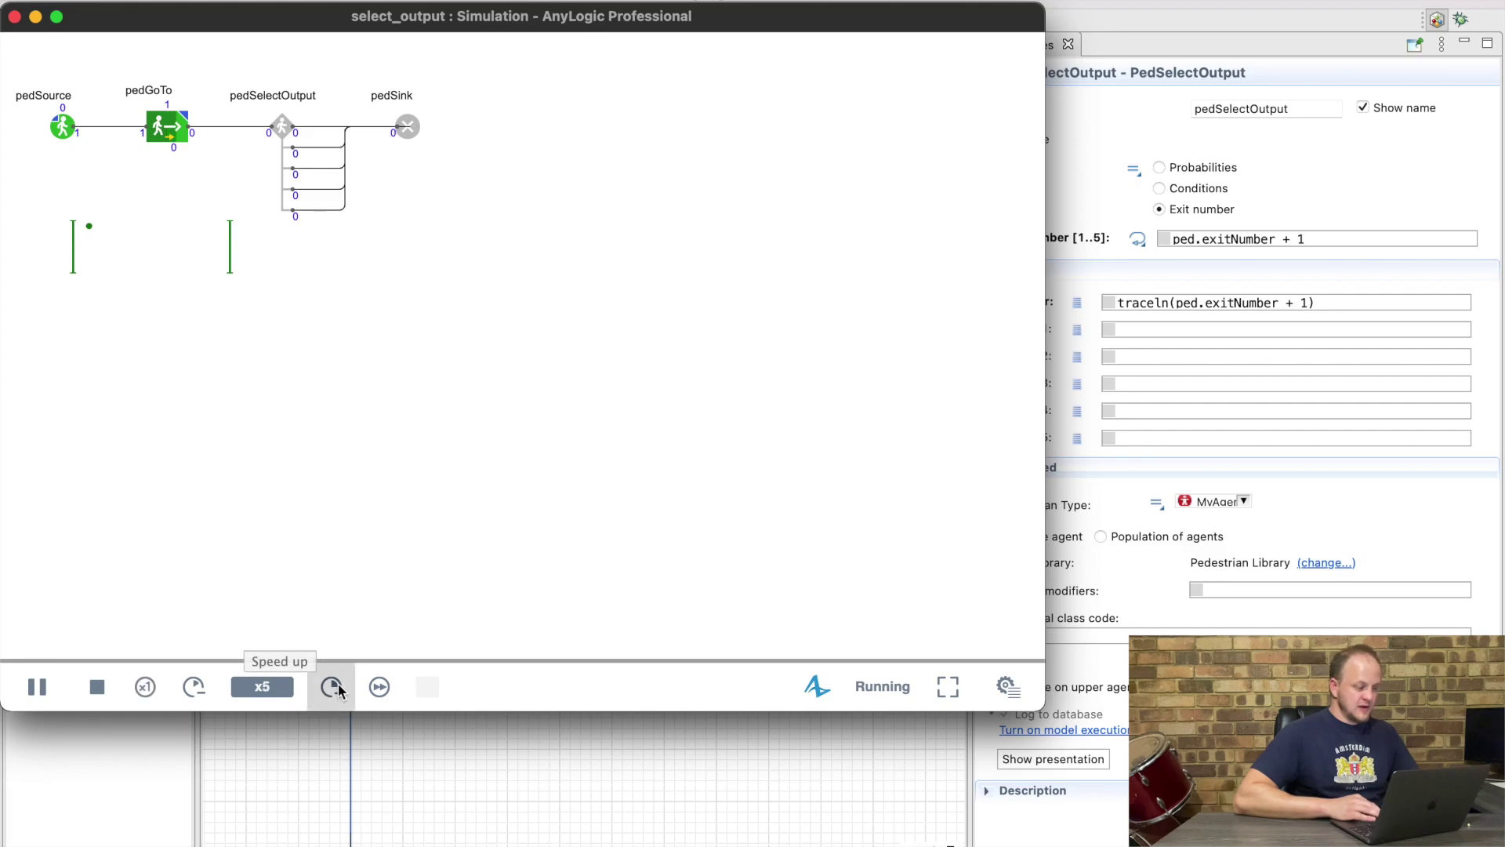
pyautogui.click(334, 687)
pyautogui.click(334, 687)
pyautogui.click(334, 687)
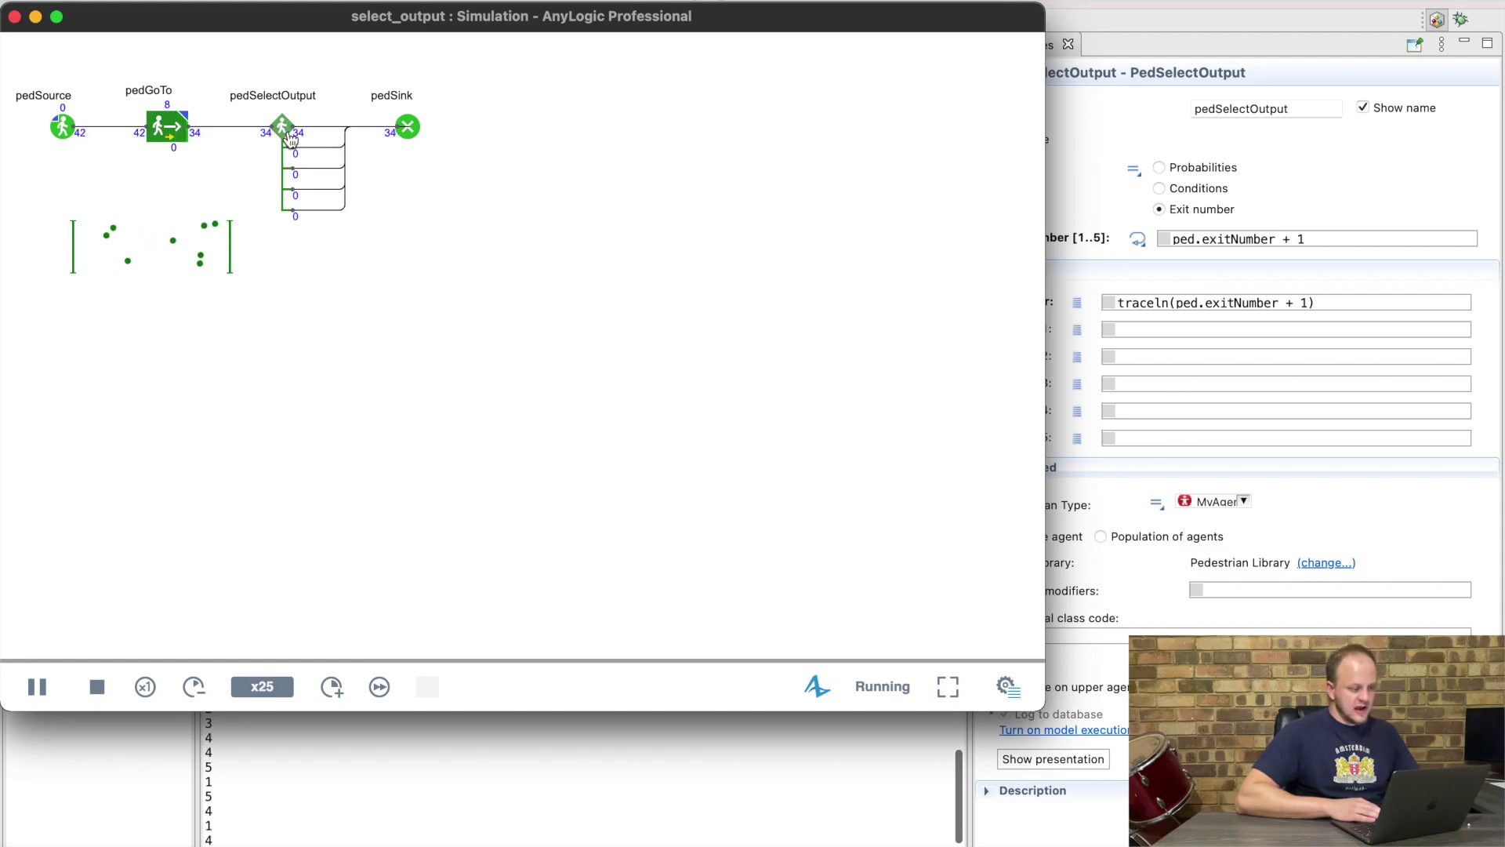
pyautogui.click(1007, 686)
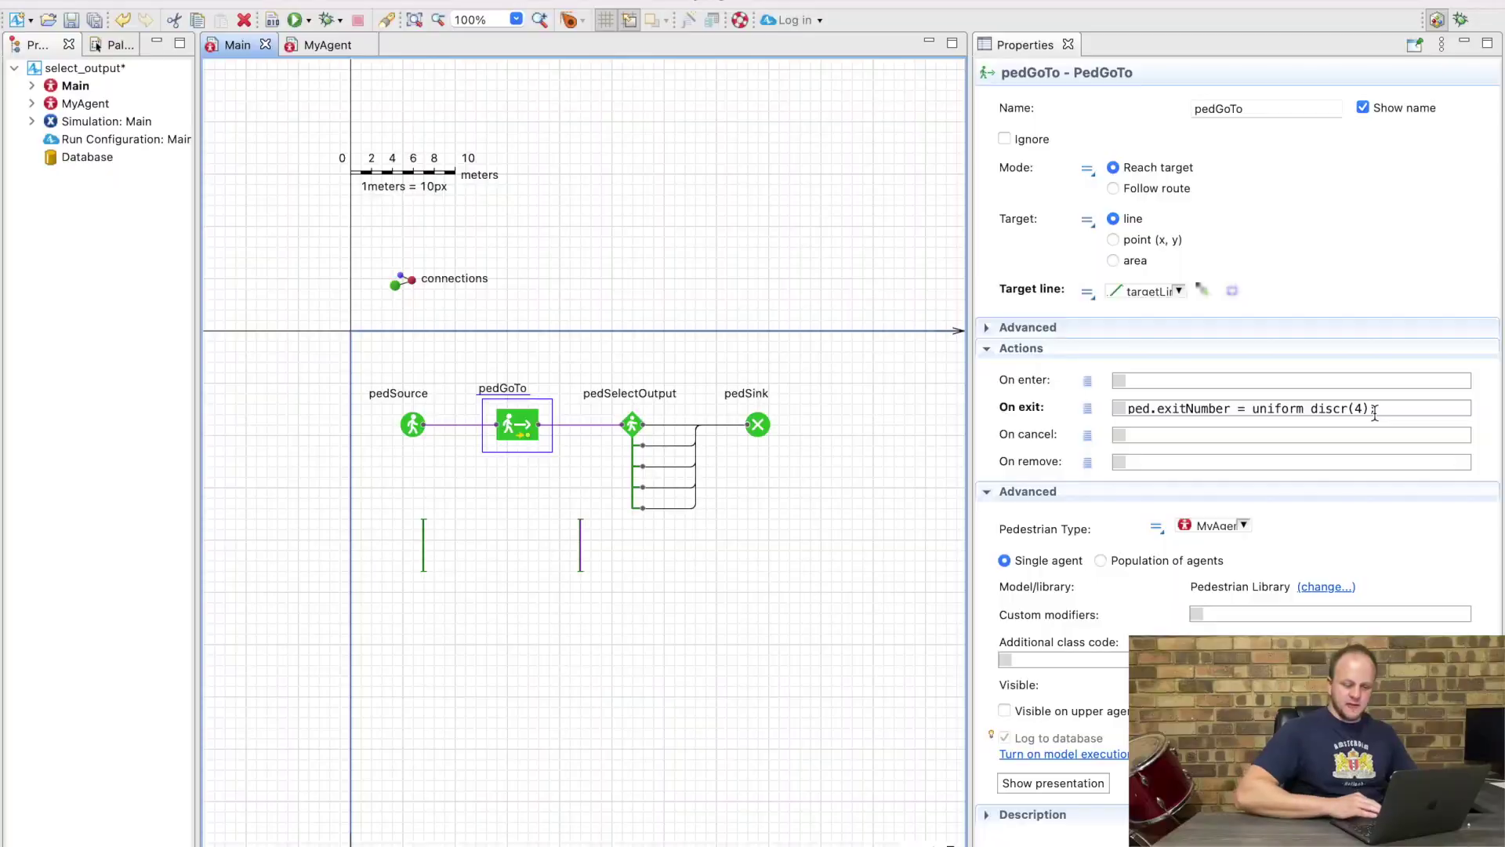
# Step: Copy the ped.exitNumber = uniform_discr(4) assignment into pedGoTo's On enter and comment out On exit
pyautogui.moveTo(1375, 407); pyautogui.dragTo(1116, 408)
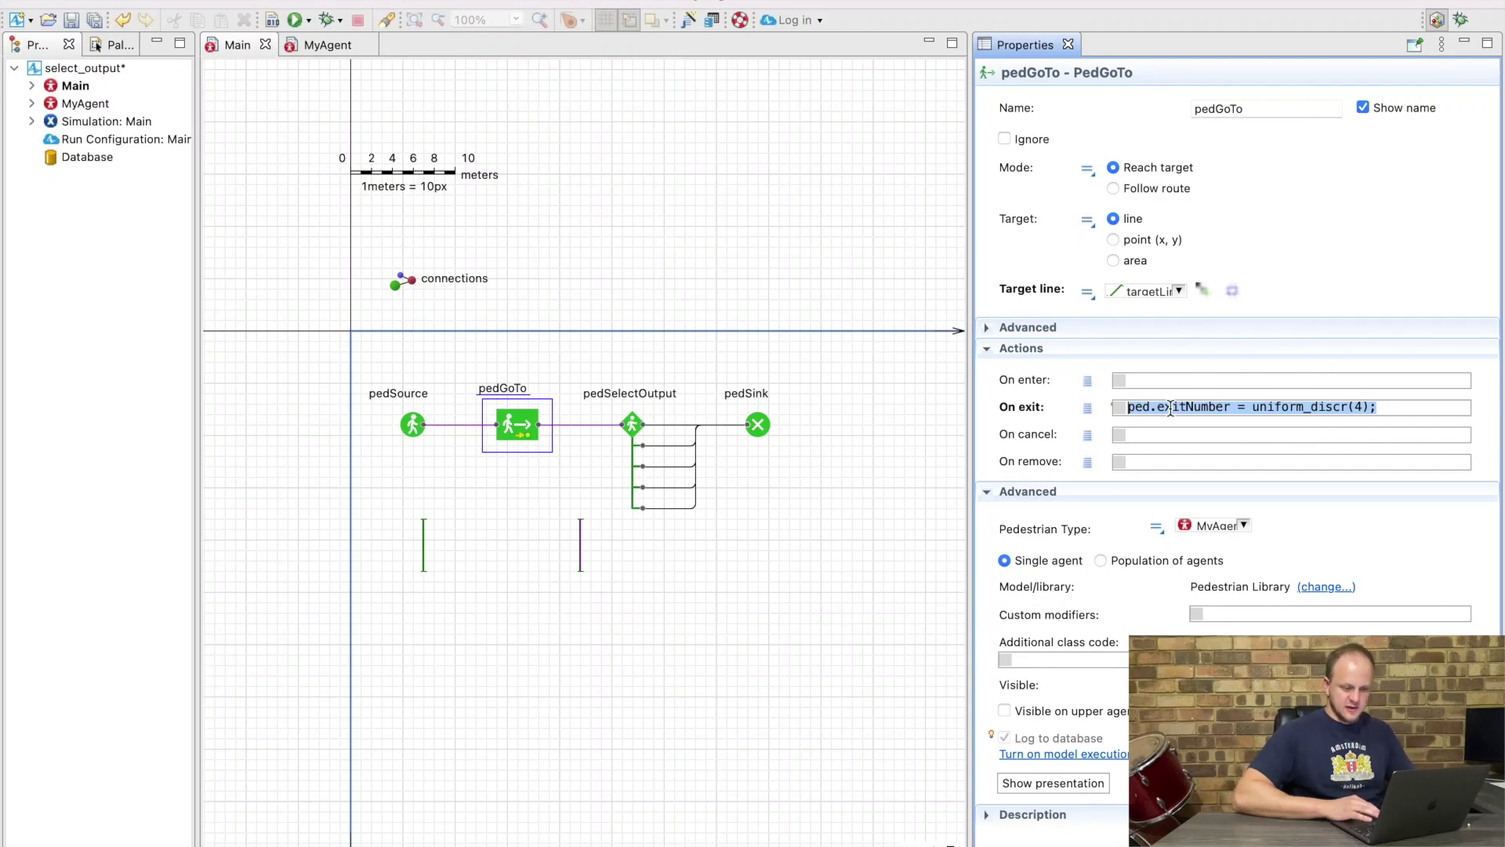
pyautogui.click(1131, 409)
pyautogui.moveTo(1139, 408); pyautogui.dragTo(1385, 402)
pyautogui.press('super+c')
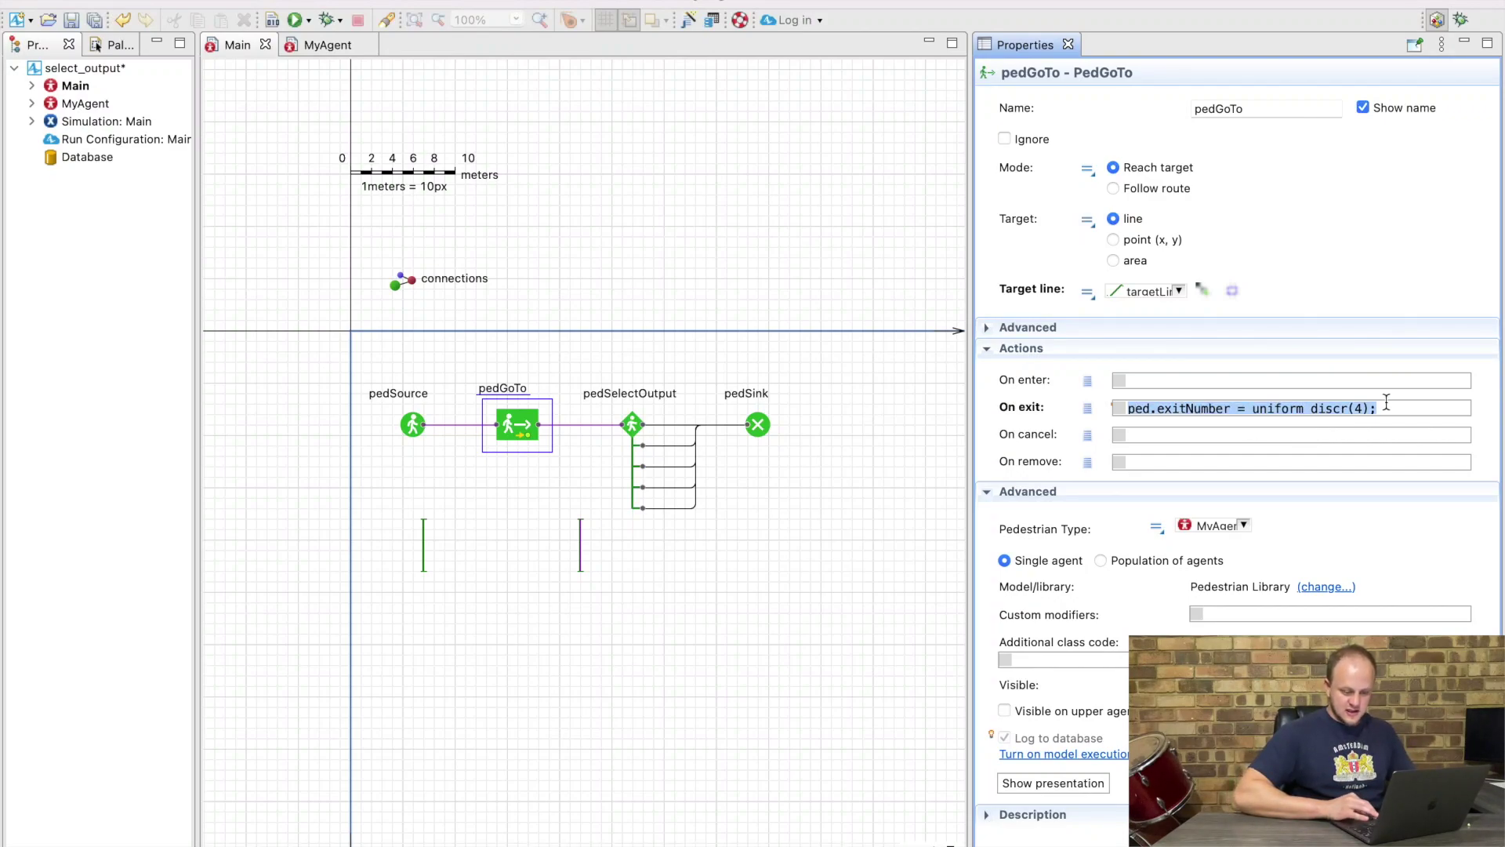
pyautogui.click(1236, 382)
pyautogui.press('super+v')
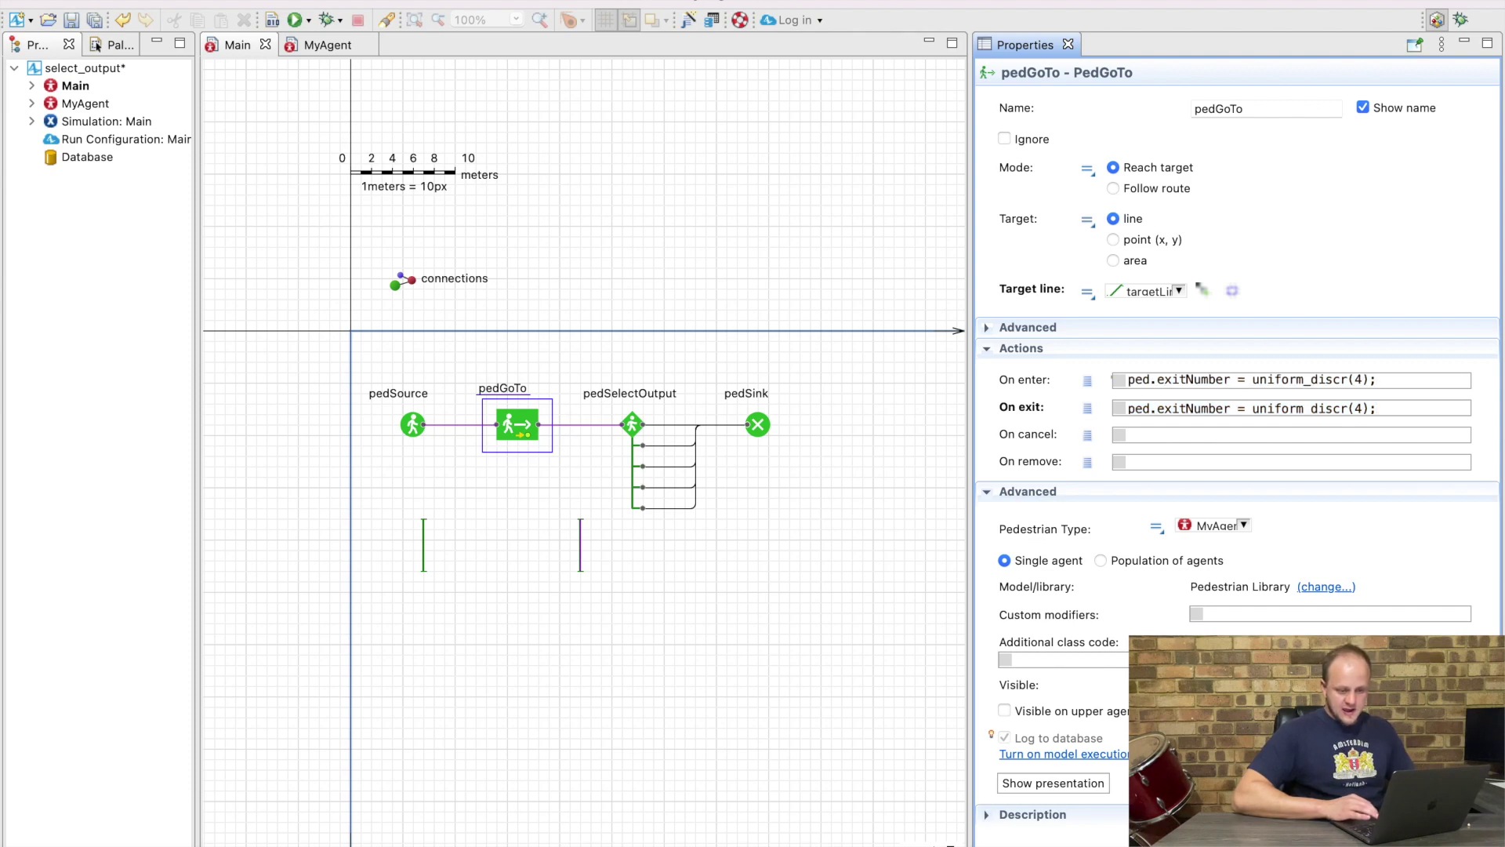
pyautogui.click(1129, 410)
pyautogui.write('//')
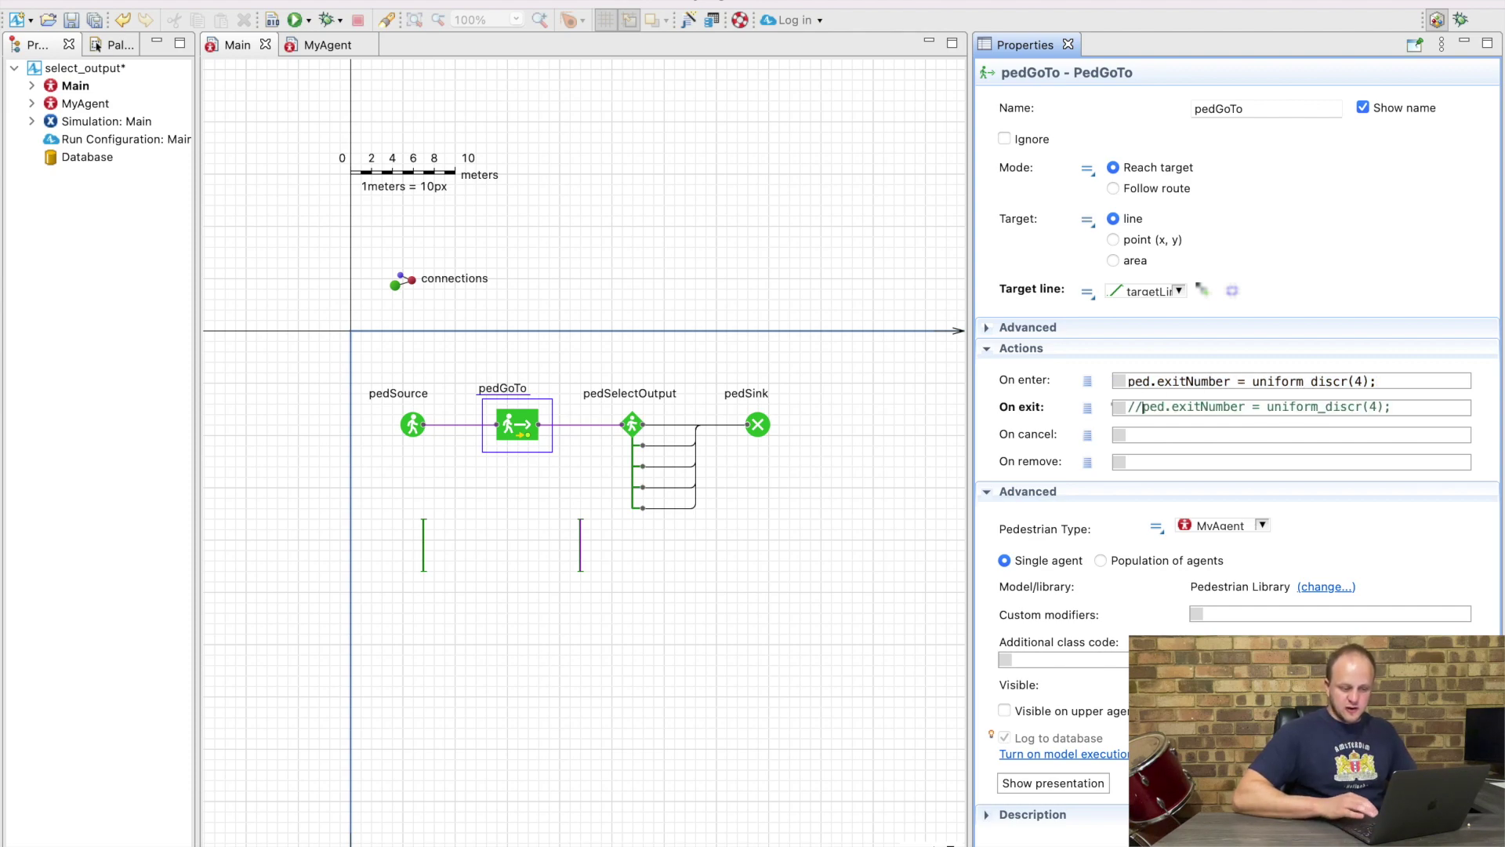
pyautogui.click(303, 40)
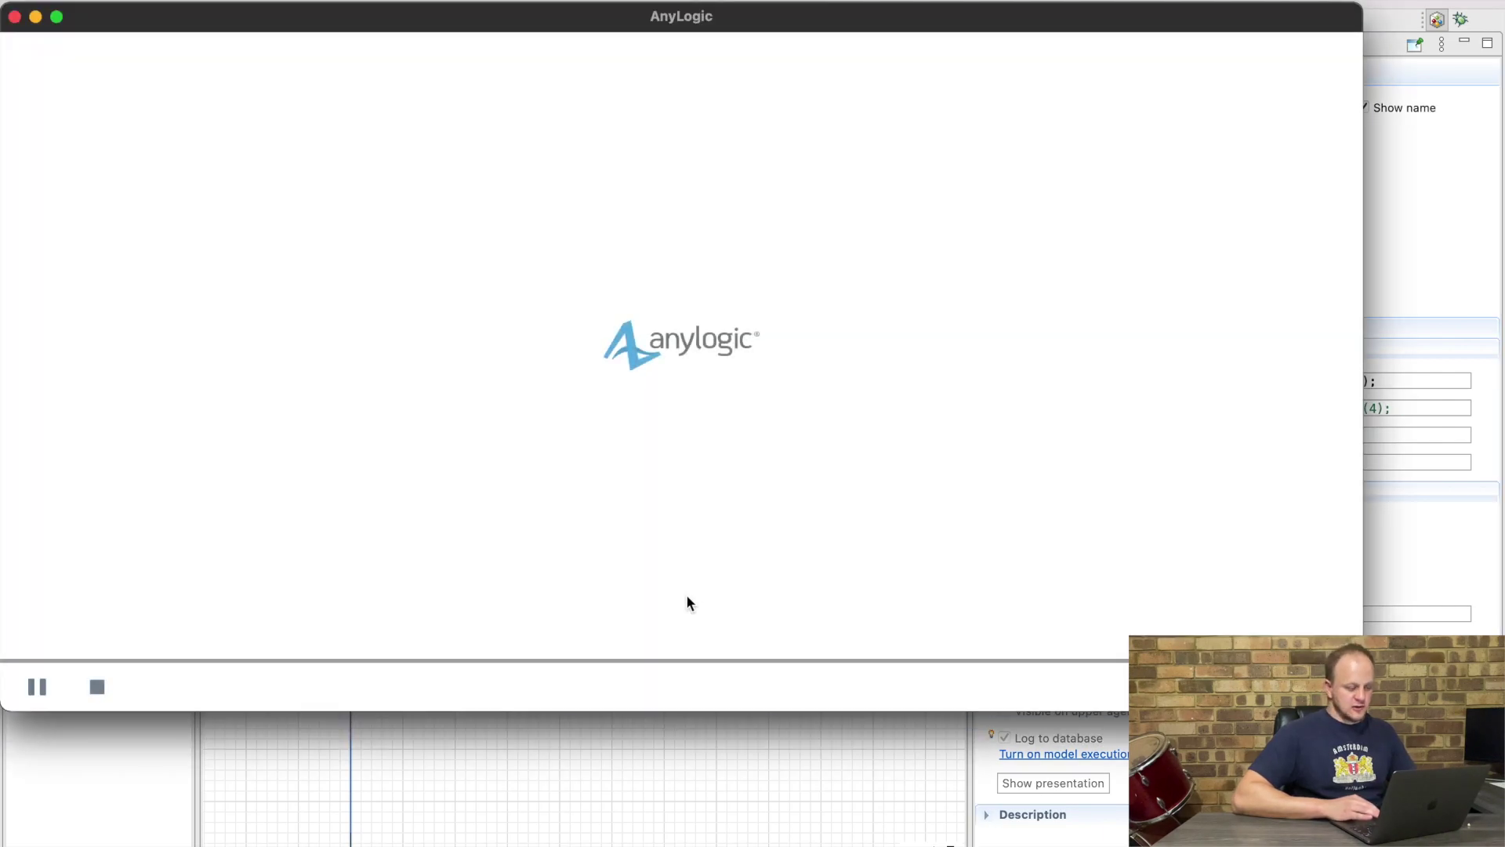
# Step: Speed the rerun up to x100, watch all five exits, then close the simulation
pyautogui.click(330, 687)
pyautogui.click(331, 688)
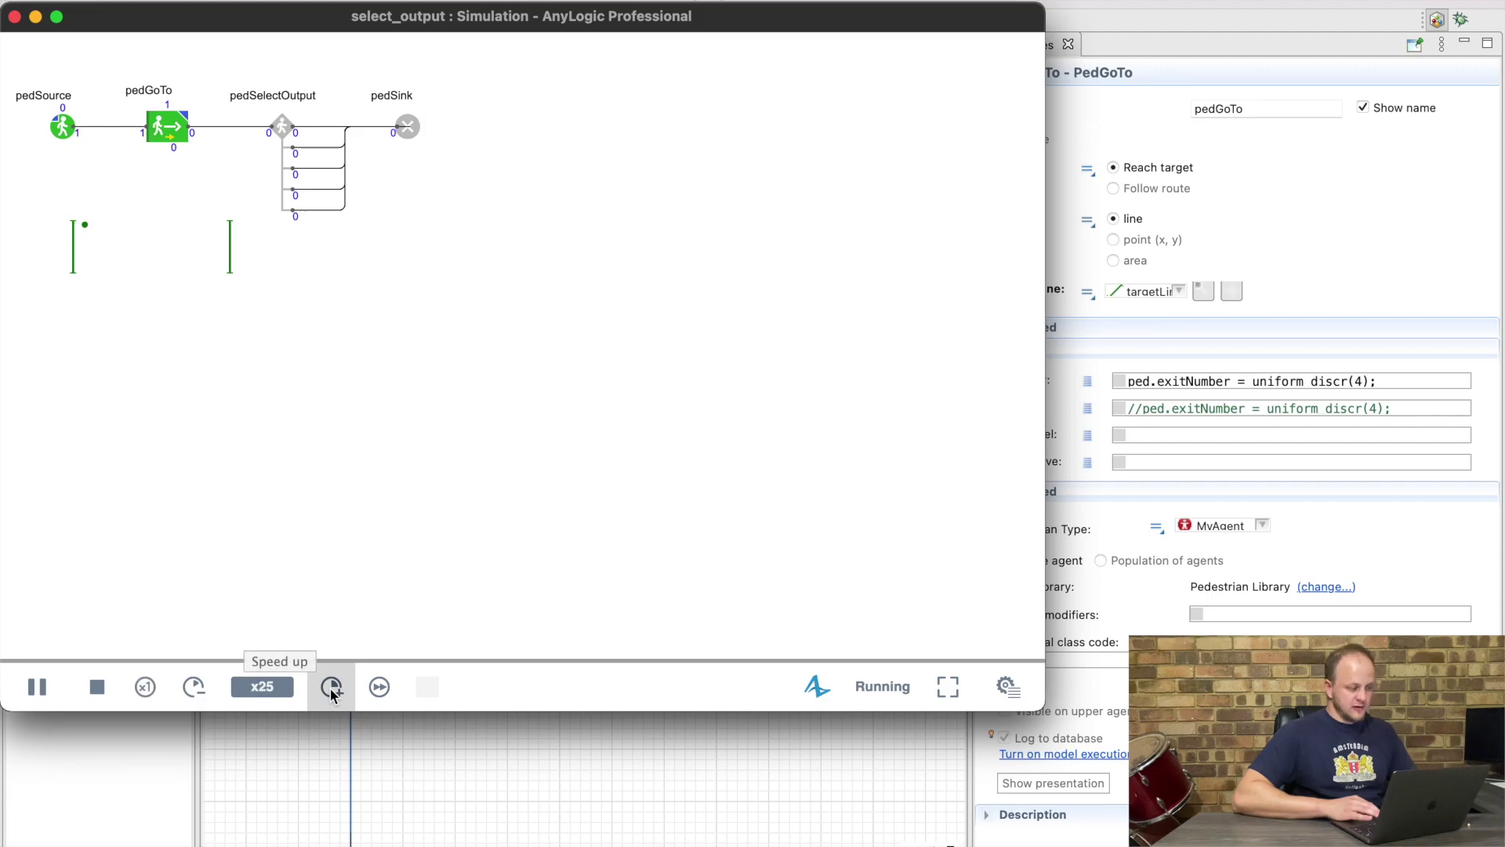
pyautogui.click(331, 687)
pyautogui.click(331, 687)
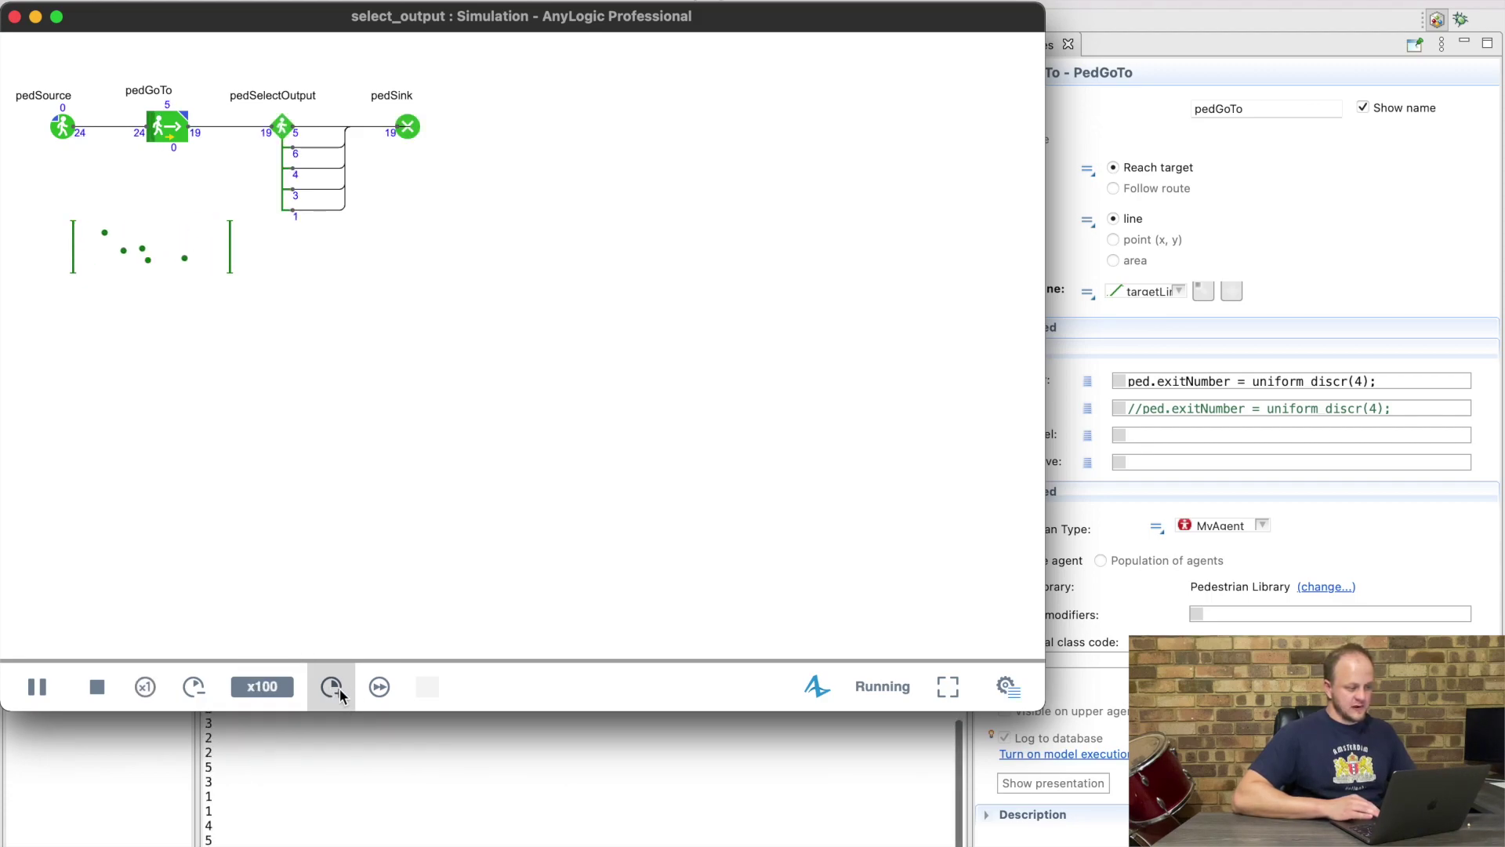
pyautogui.click(15, 19)
# Step: Comment out pedGoTo's On enter line and copy its uniform_discr(4) call
pyautogui.click(1131, 380)
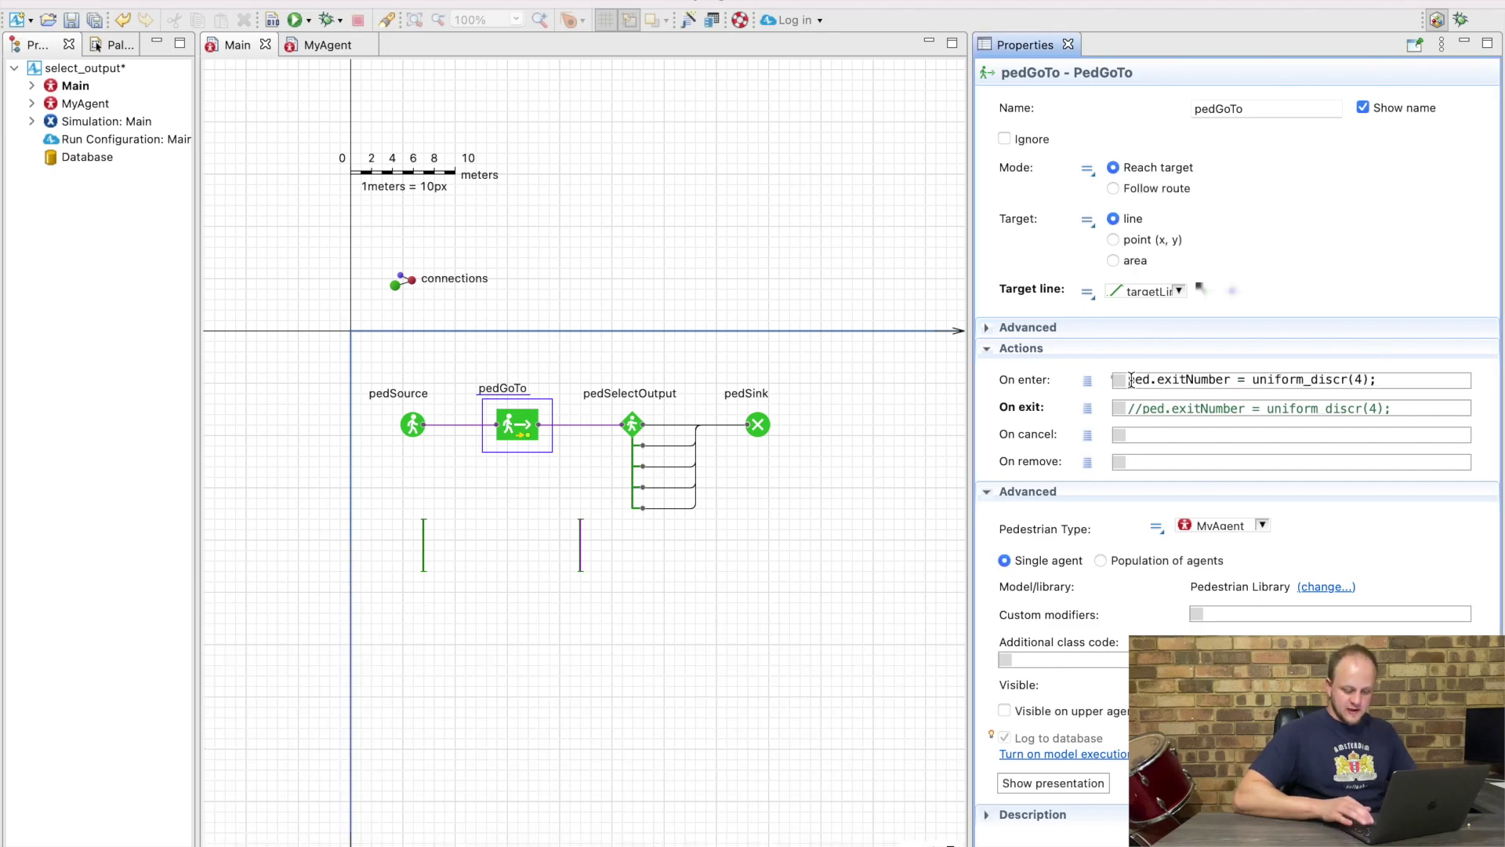
pyautogui.write('//')
pyautogui.moveTo(1384, 381); pyautogui.dragTo(1269, 382)
pyautogui.hotkey('ctrl', 'c')
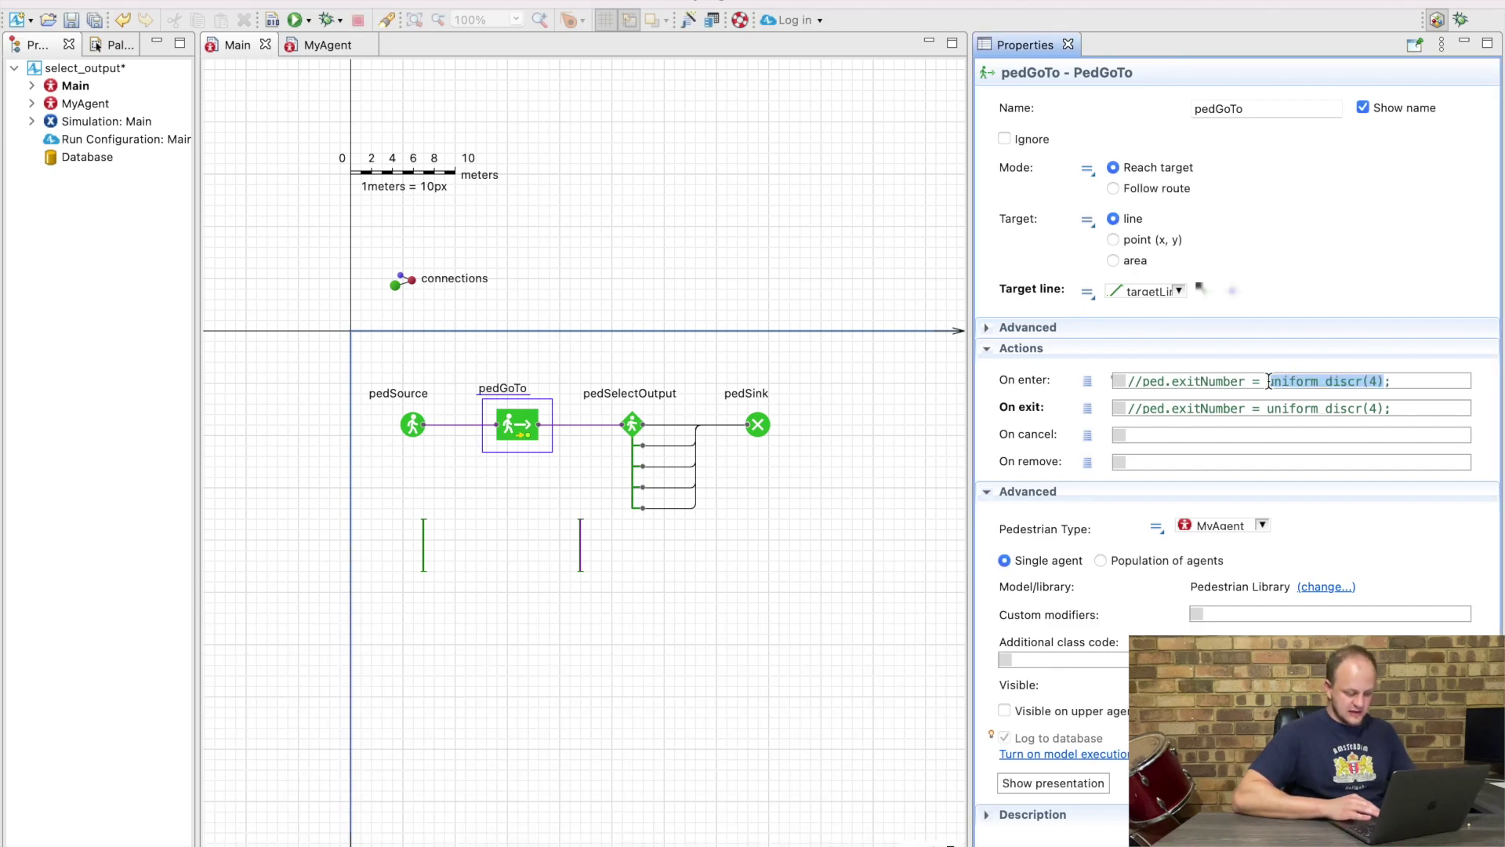
# Step: Set pedSelectOutput's exit number to uniform_discr(4)+1, commenting the old line, and run the model
pyautogui.click(632, 427)
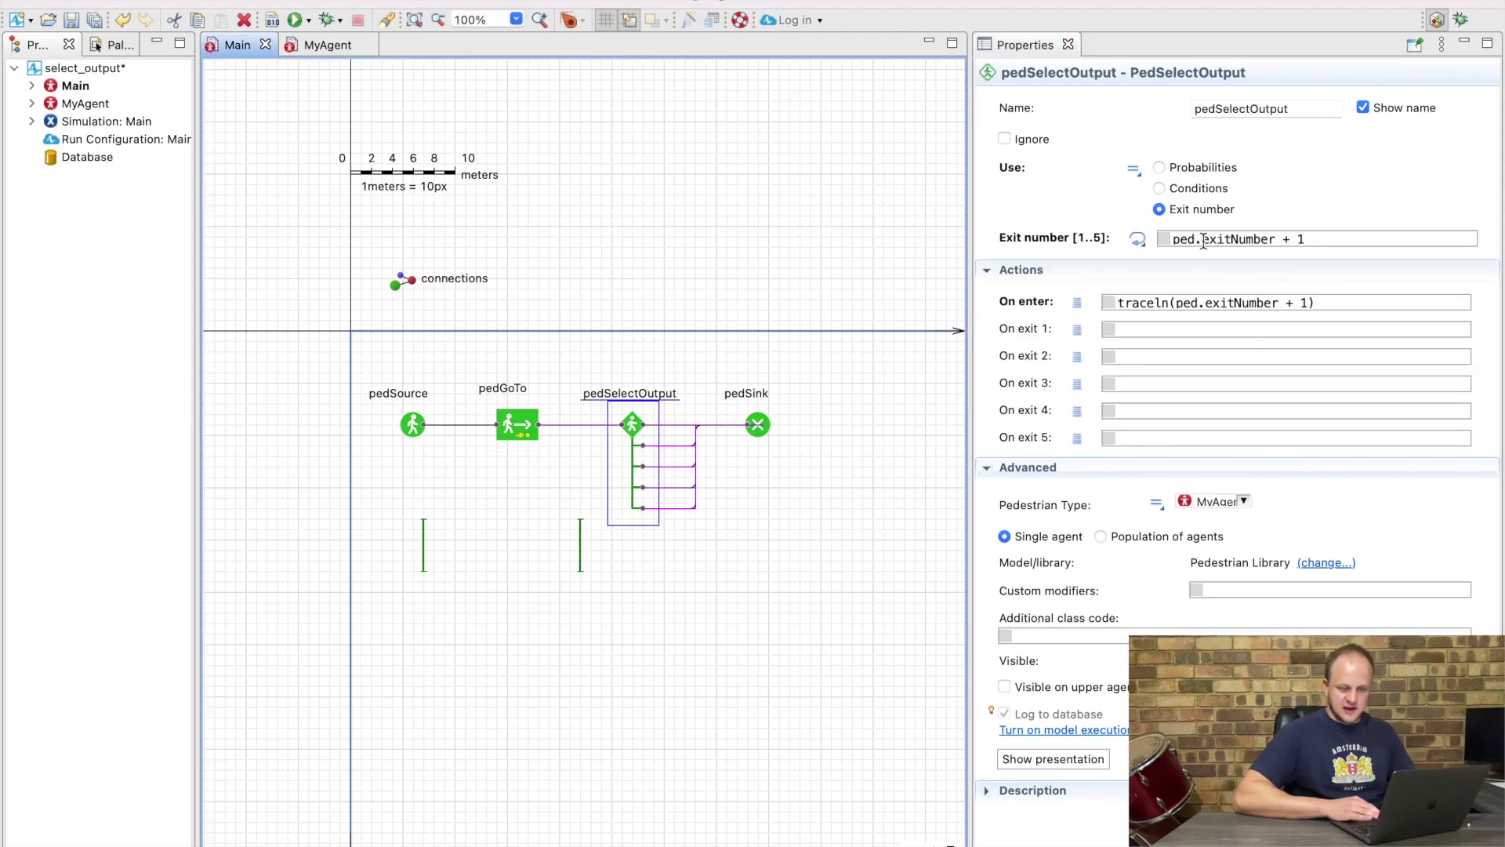
pyautogui.click(1173, 238)
pyautogui.write('//')
pyautogui.press('Home')
pyautogui.press('Return')
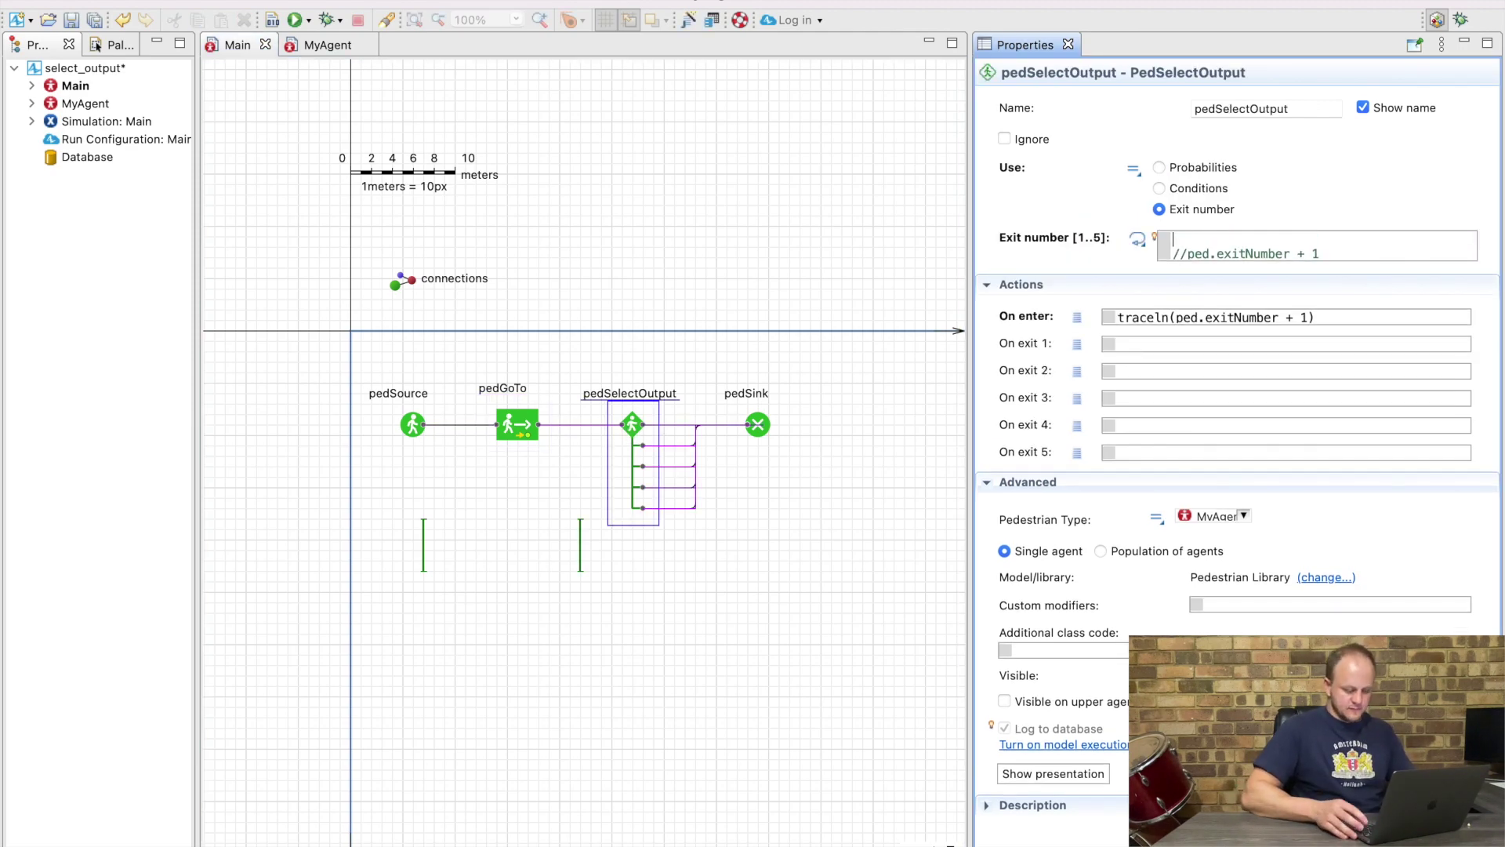
pyautogui.press('Up')
pyautogui.hotkey('ctrl', 'v')
pyautogui.click(293, 20)
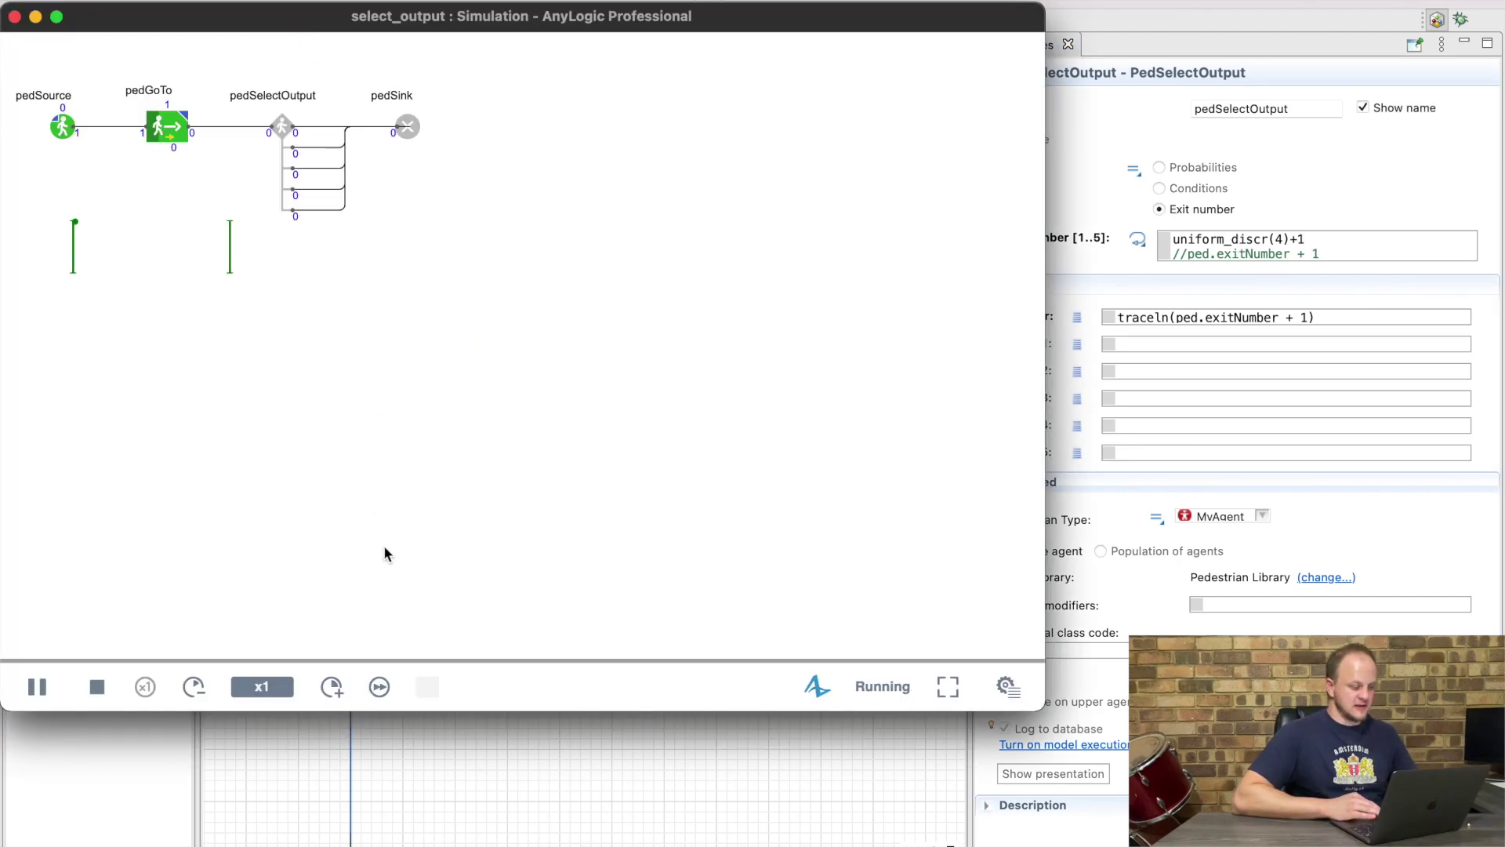
# Step: Speed the uniform_discr(4)+1 run to x25 and confirm all five exits get pedestrians
pyautogui.click(332, 687)
pyautogui.click(332, 686)
pyautogui.click(333, 687)
pyautogui.click(333, 686)
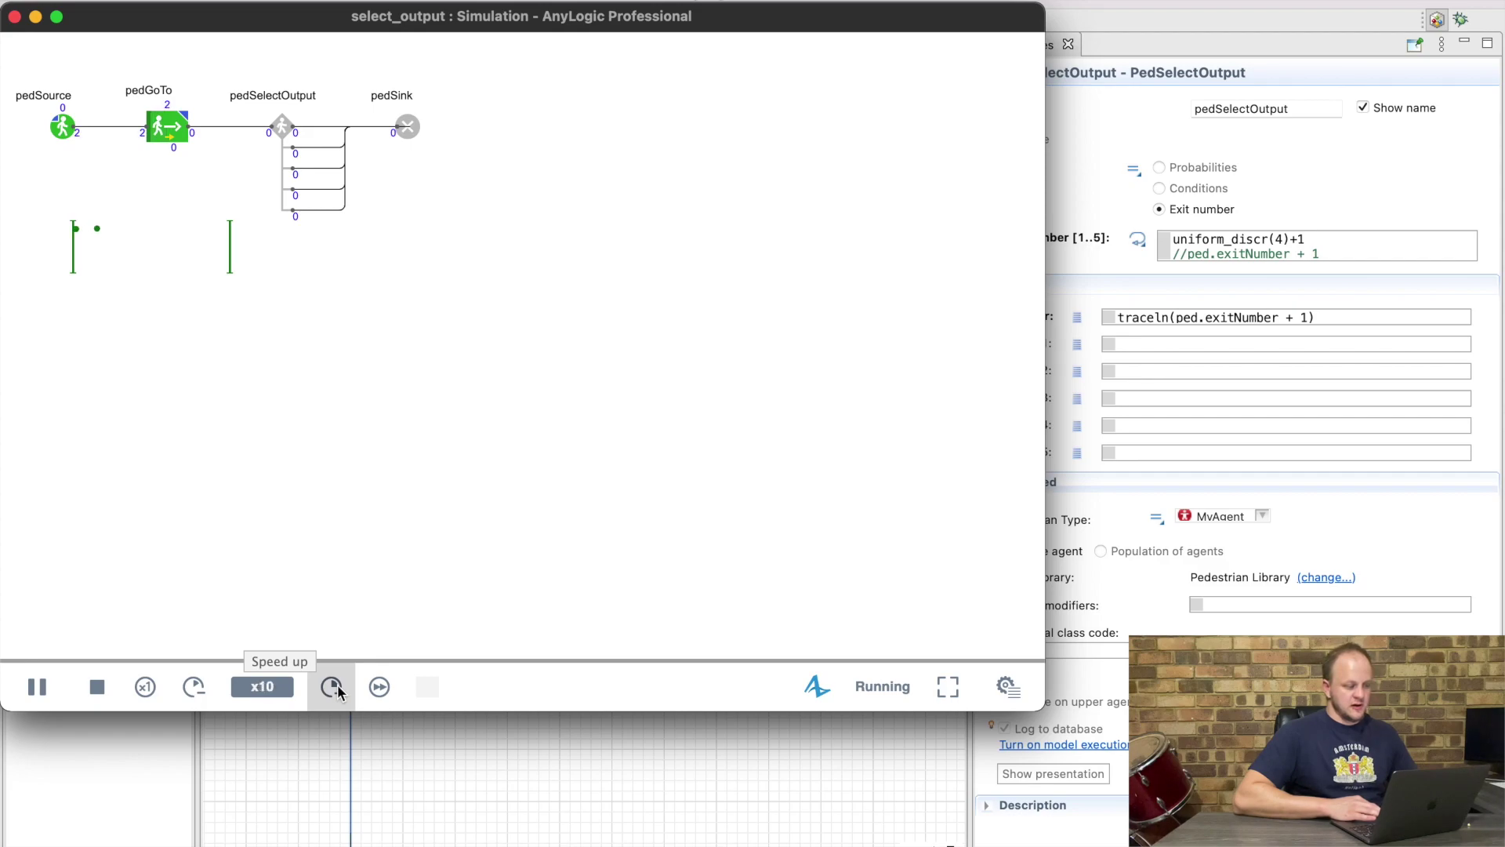
pyautogui.click(334, 687)
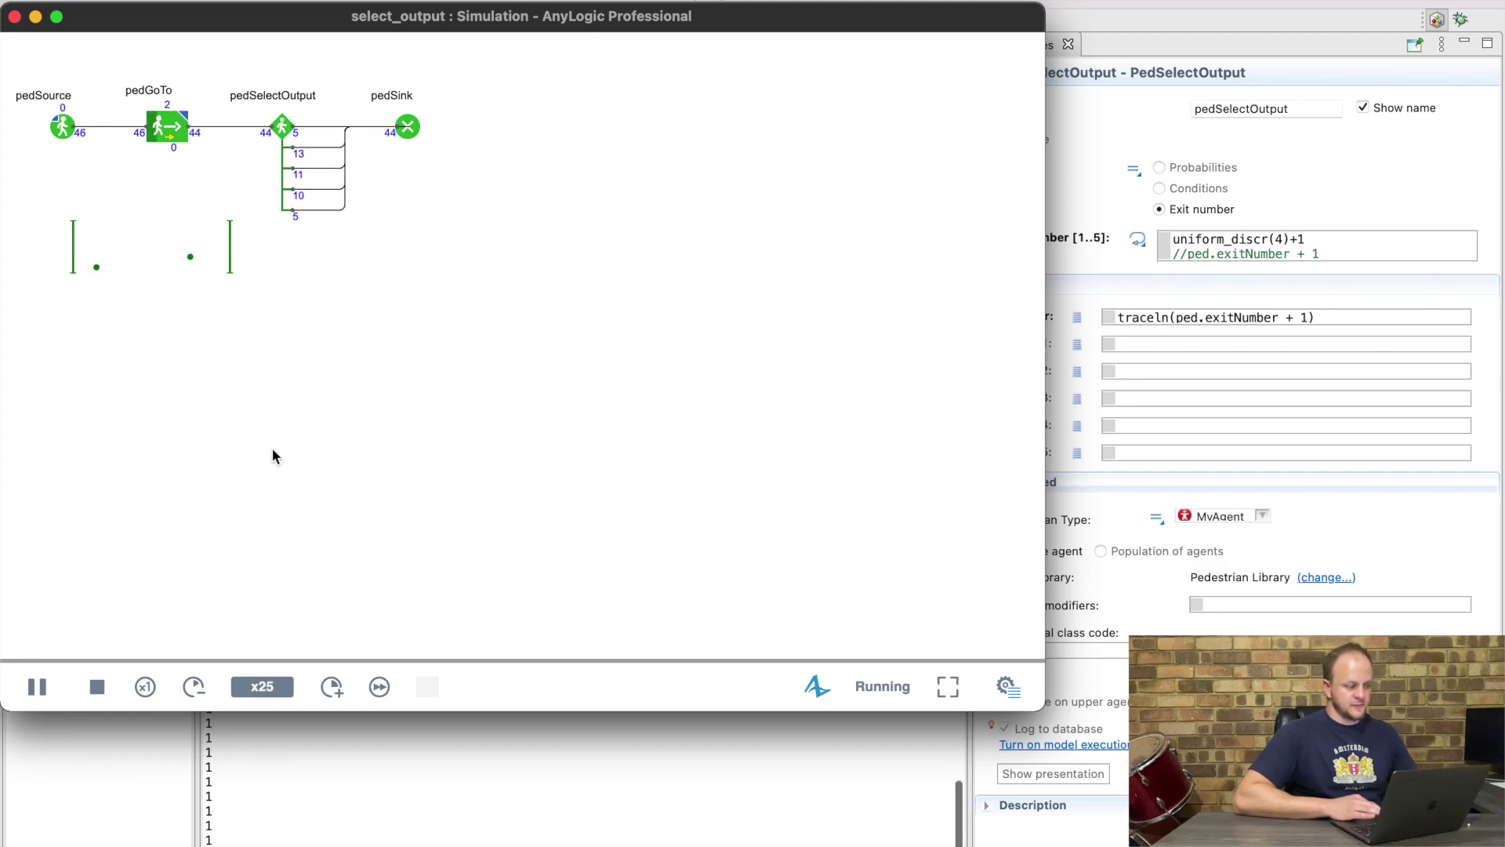
# Step: Close the simulation window to return to Main
pyautogui.click(15, 19)
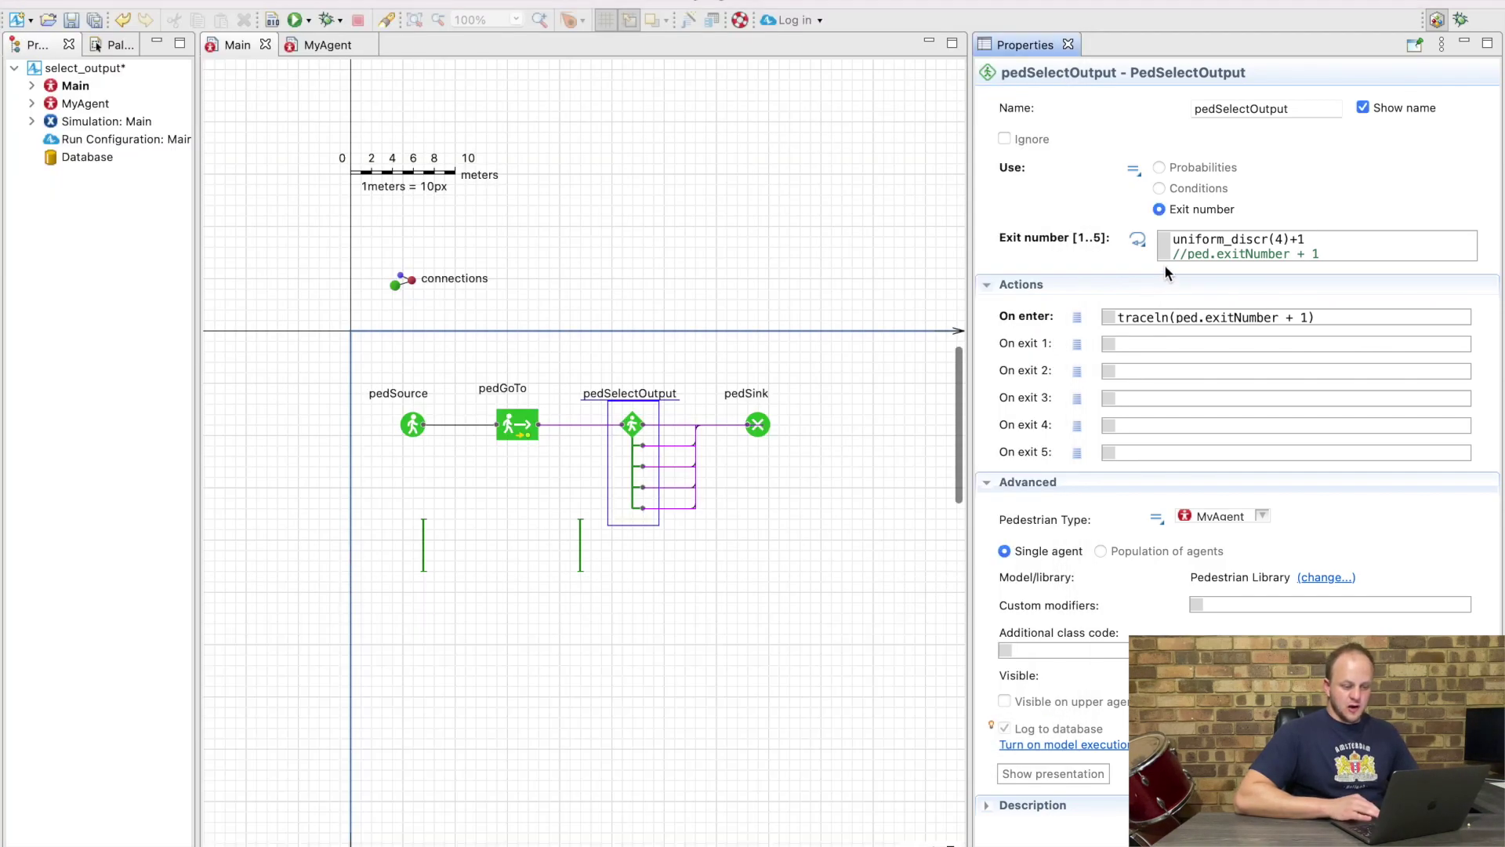
# Step: Restore ped.exitNumber + 1 as the exit number and comment out uniform_discr(4)+1
pyautogui.click(1183, 252)
pyautogui.press('BackSpace')
pyautogui.press('BackSpace')
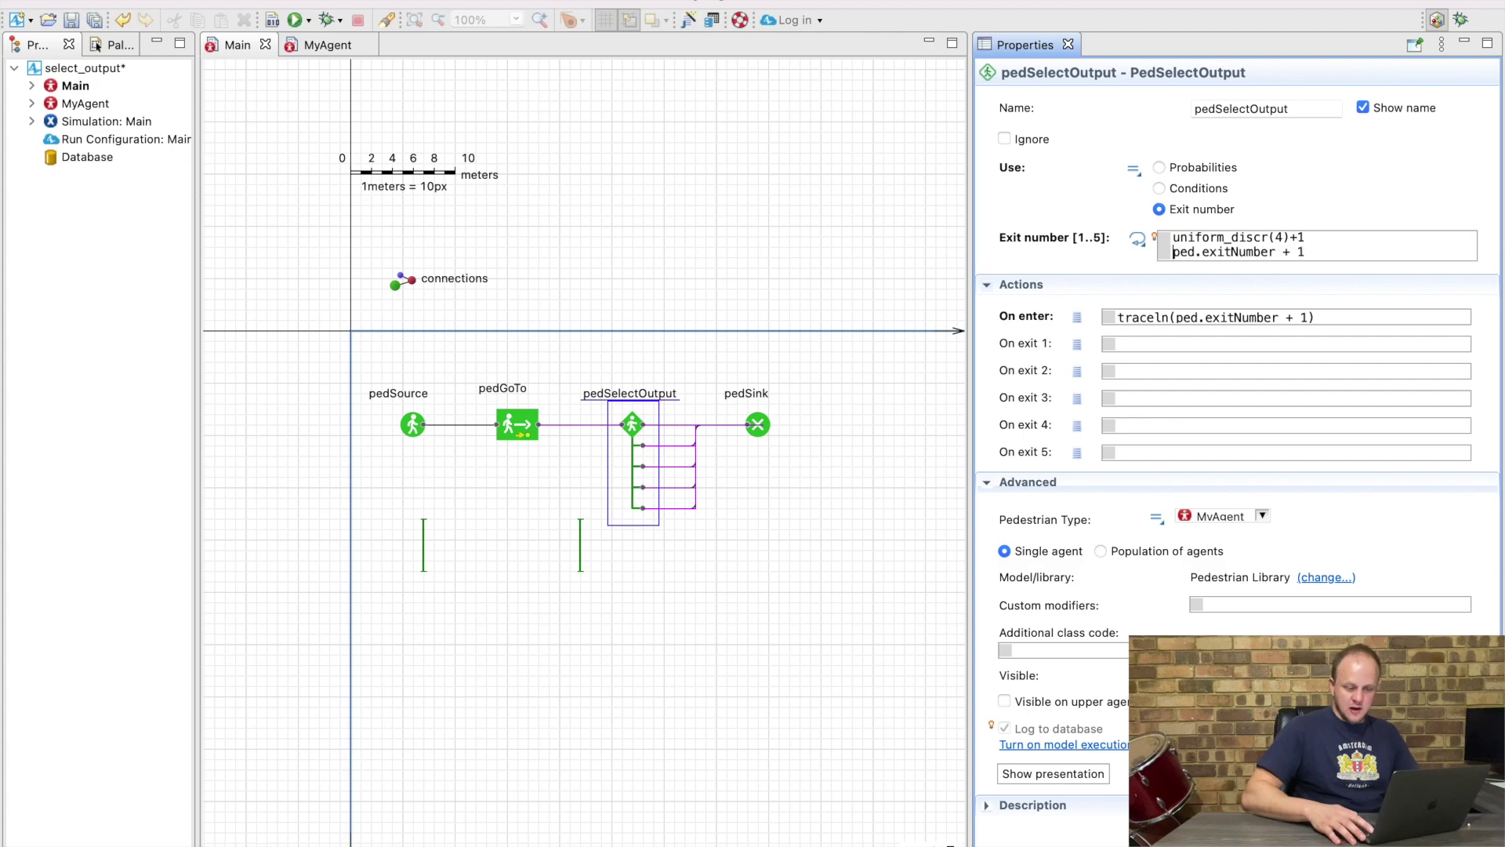
pyautogui.press('Up')
pyautogui.write('//')
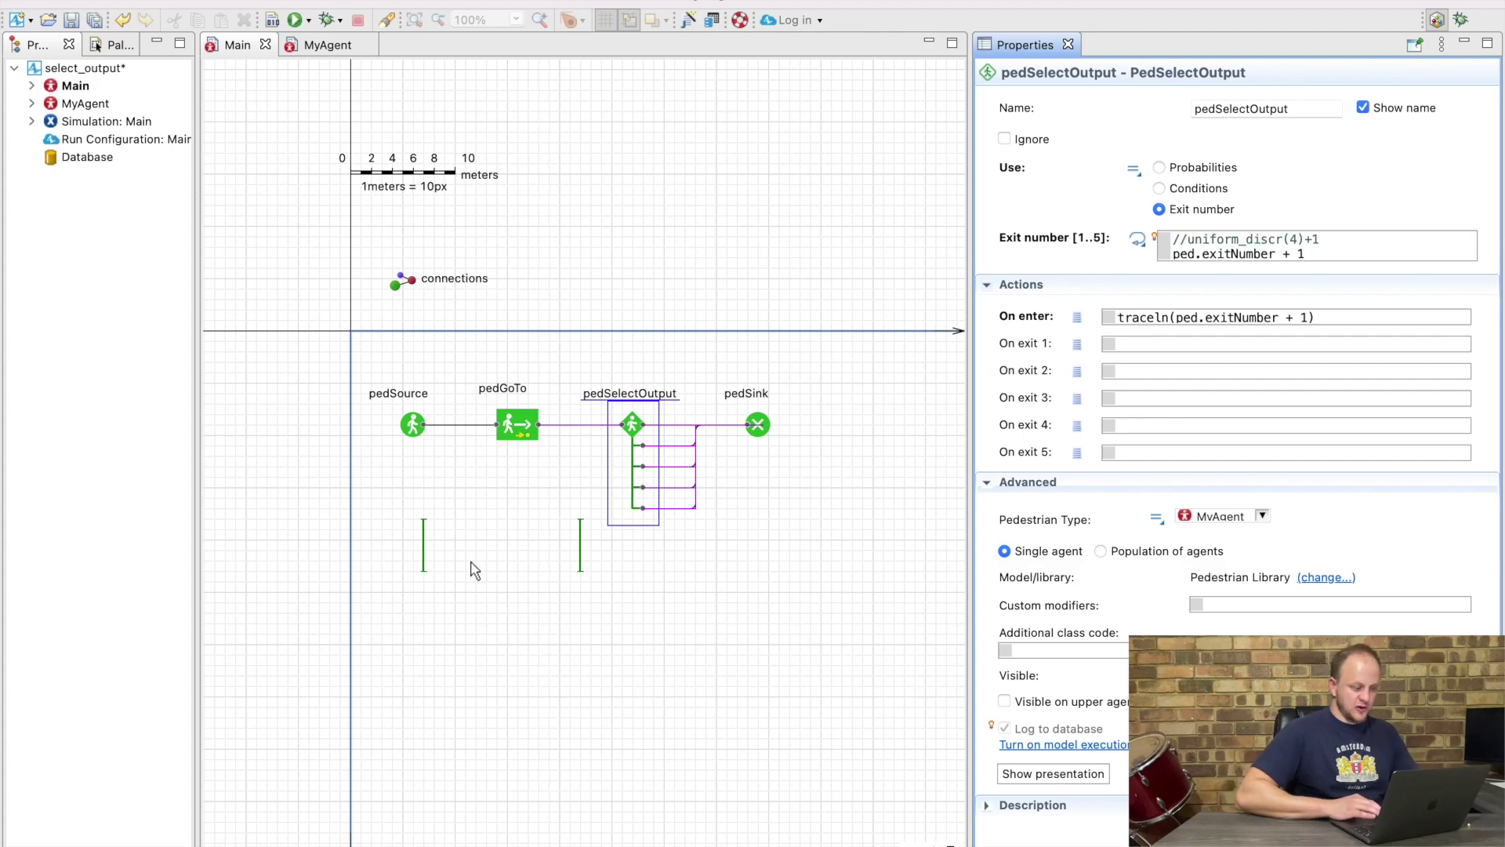
# Step: Insert a Delay block from Process Modeling between pedGoTo and pedSelectOutput
pyautogui.click(508, 424)
pyautogui.click(99, 45)
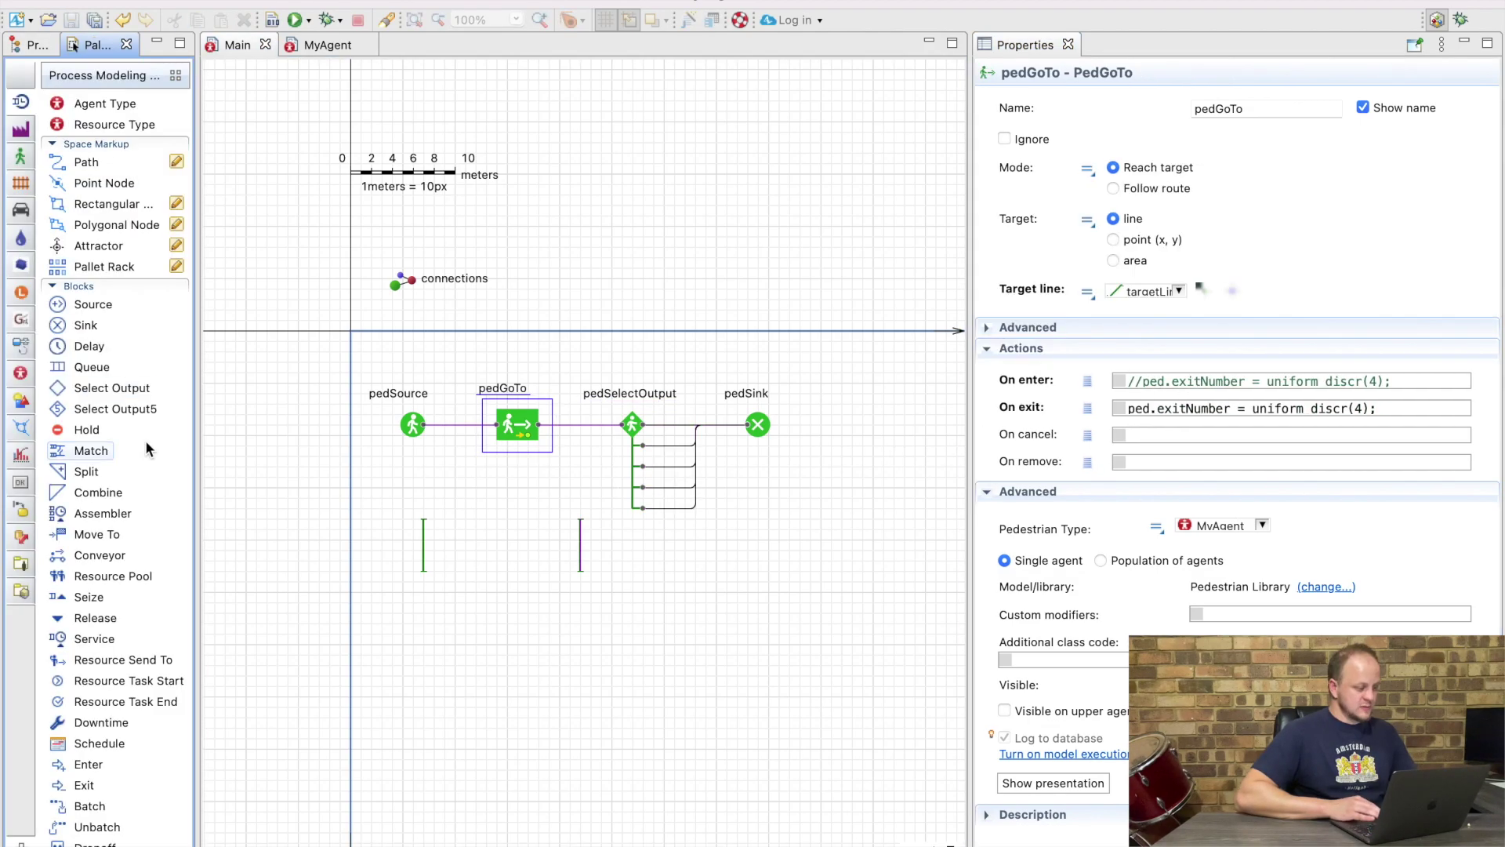
pyautogui.moveTo(91, 346); pyautogui.dragTo(580, 427)
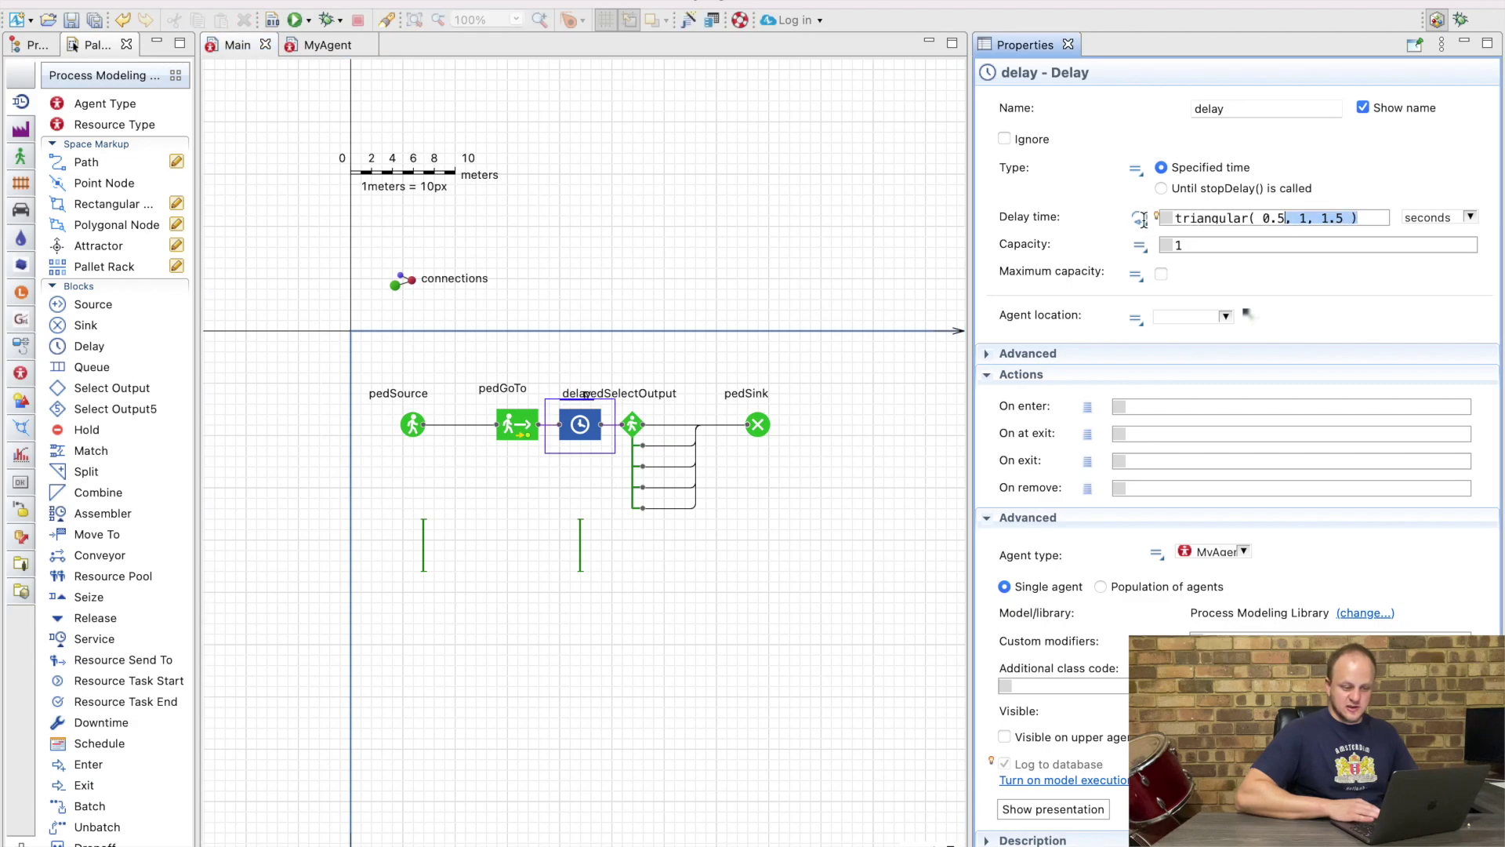
# Step: Set the delay time to 0 and run the model
pyautogui.moveTo(1373, 218); pyautogui.dragTo(1142, 218)
pyautogui.write('0')
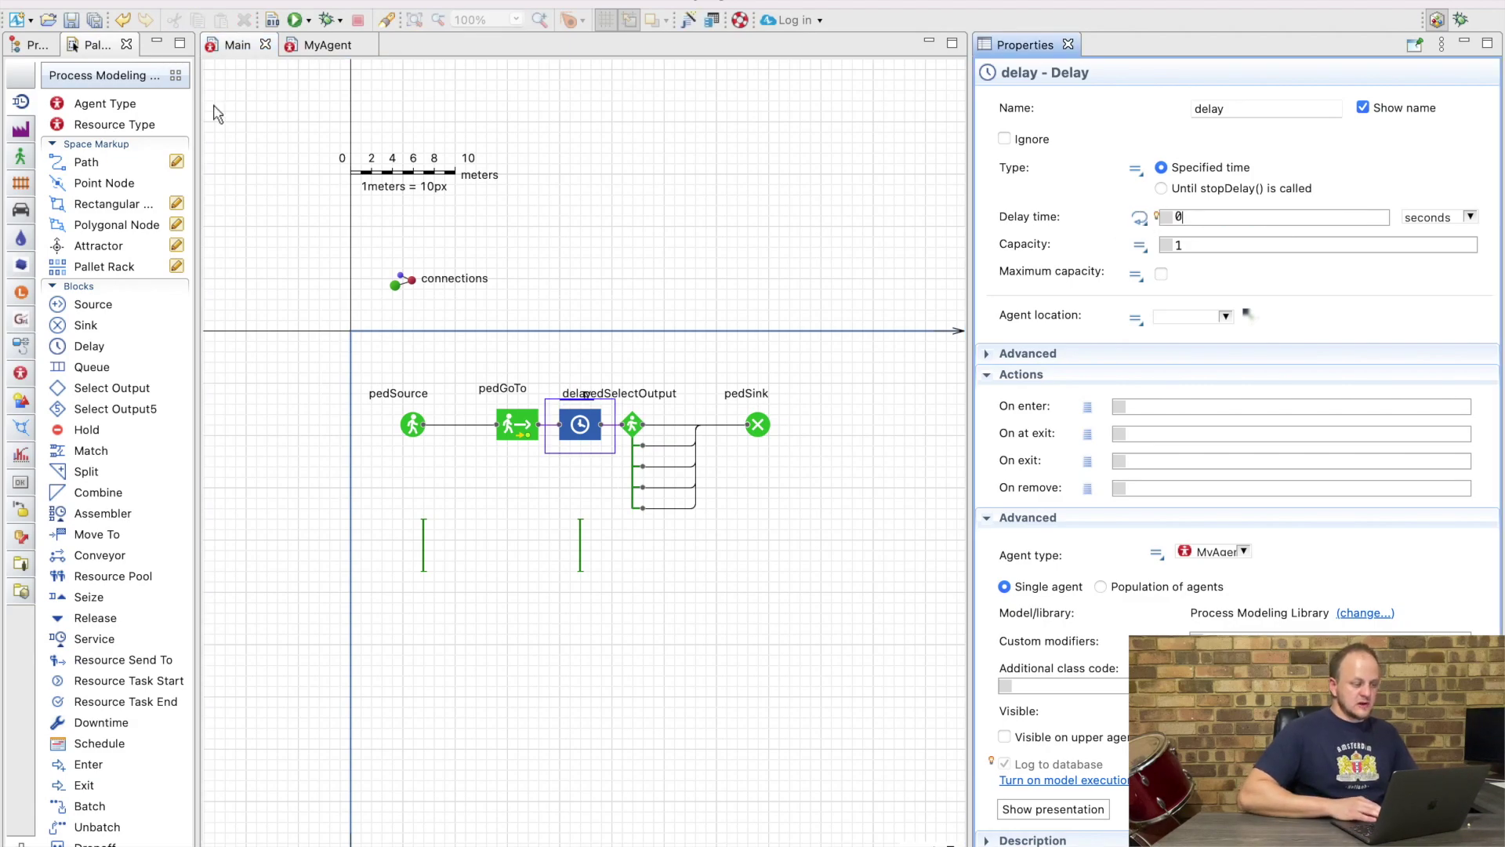
pyautogui.click(296, 21)
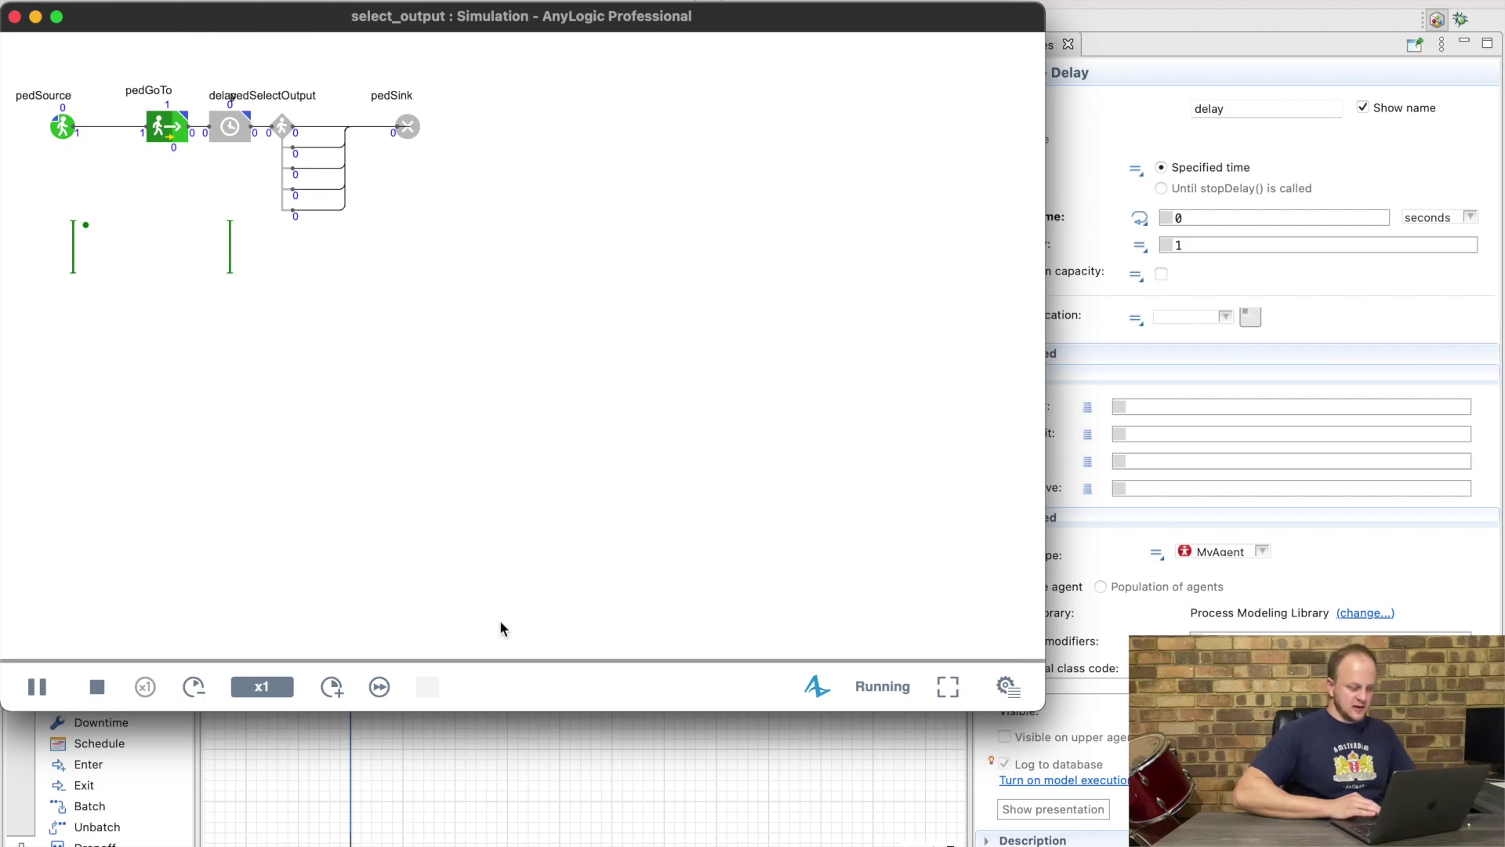
# Step: Speed up the zero-delay run, confirm all five exits are used, then close it
pyautogui.click(336, 690)
pyautogui.click(337, 691)
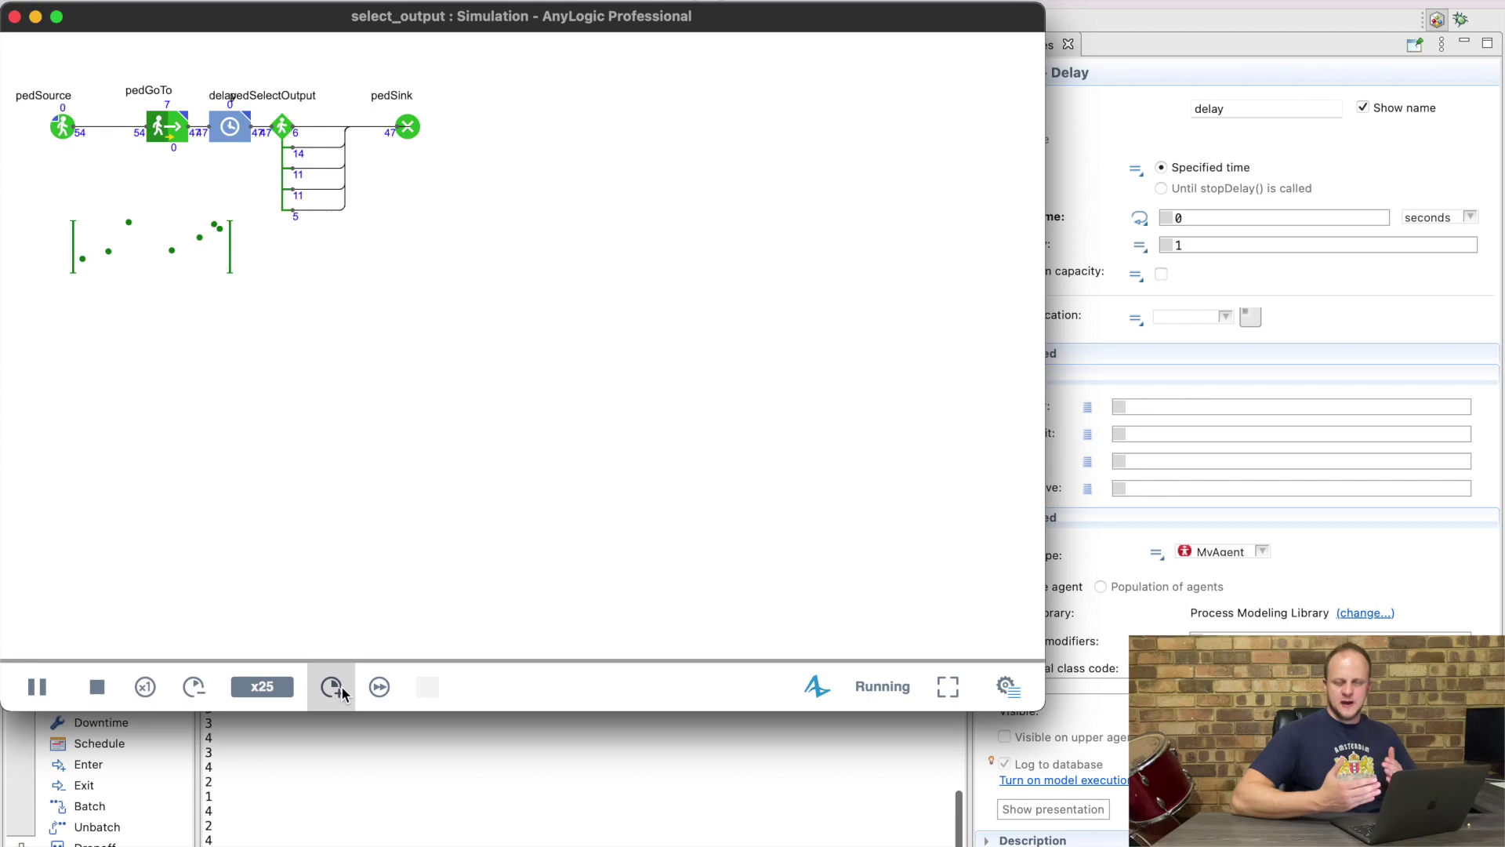
pyautogui.click(14, 16)
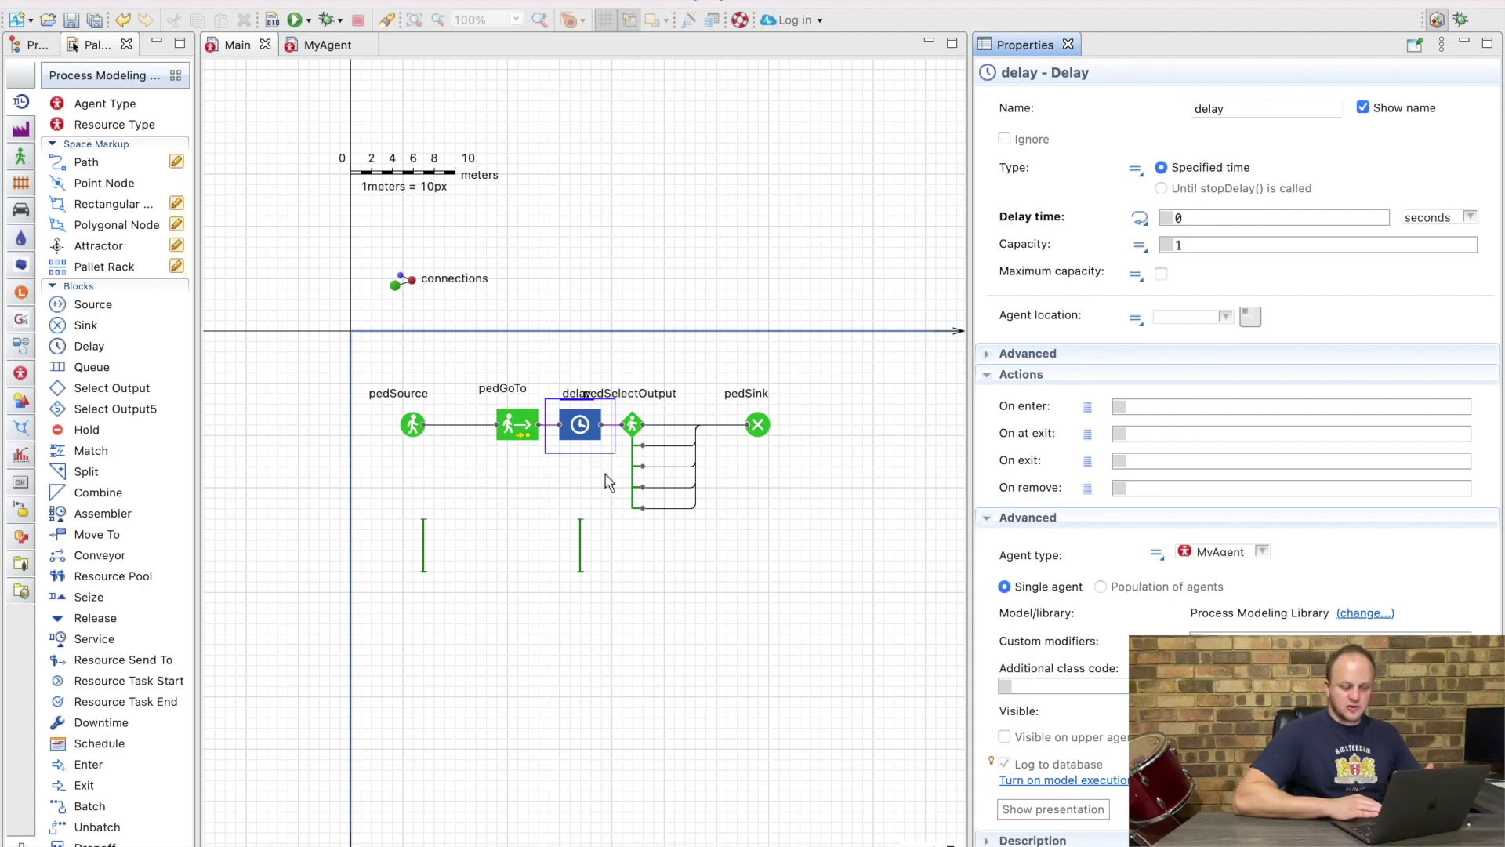
# Step: Look at the delay's On at exit field, then show pedGoTo's properties
pyautogui.click(1171, 433)
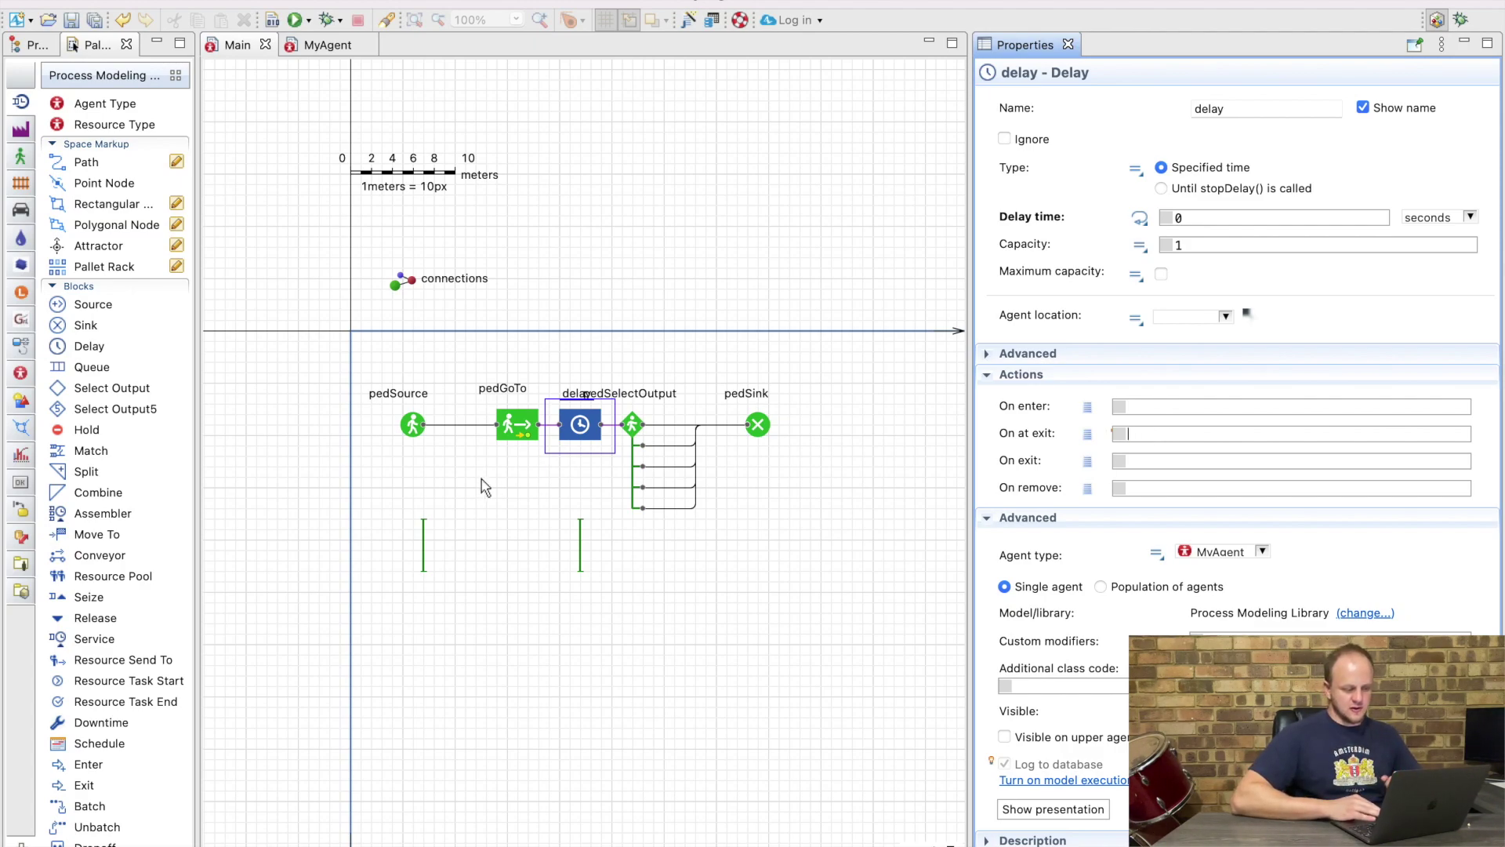
pyautogui.click(520, 428)
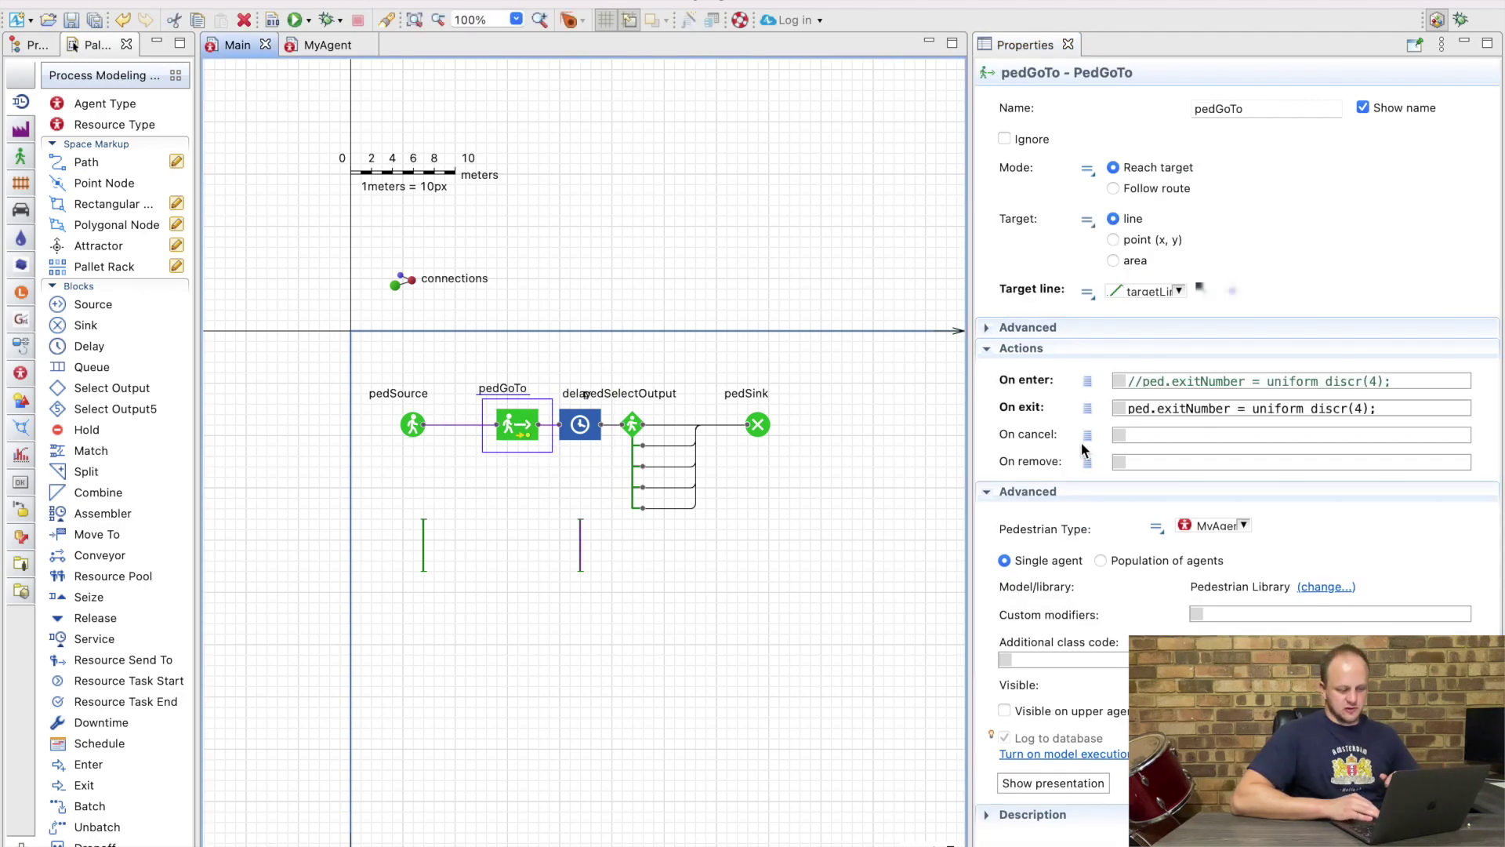